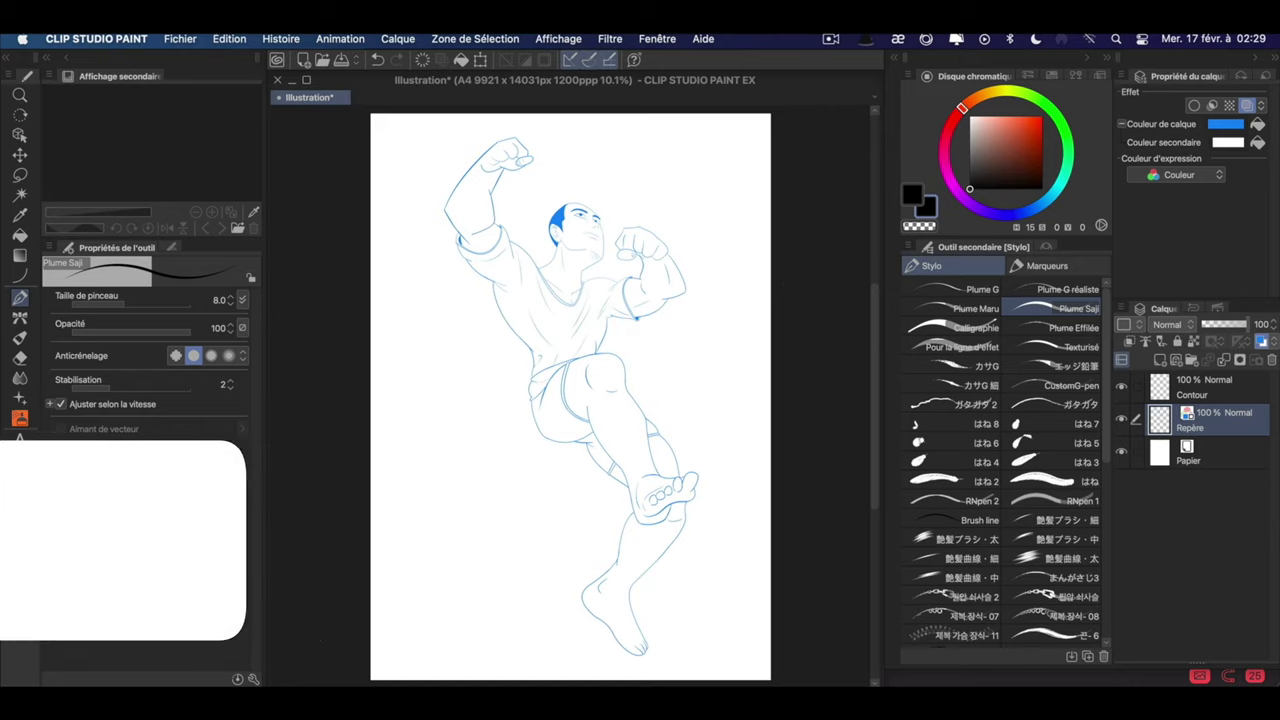
# Look up the shortcuts of the Figure tool and its Dessin direct curve subtools in the tool shortcut settings.
pyautogui.click(136, 40)
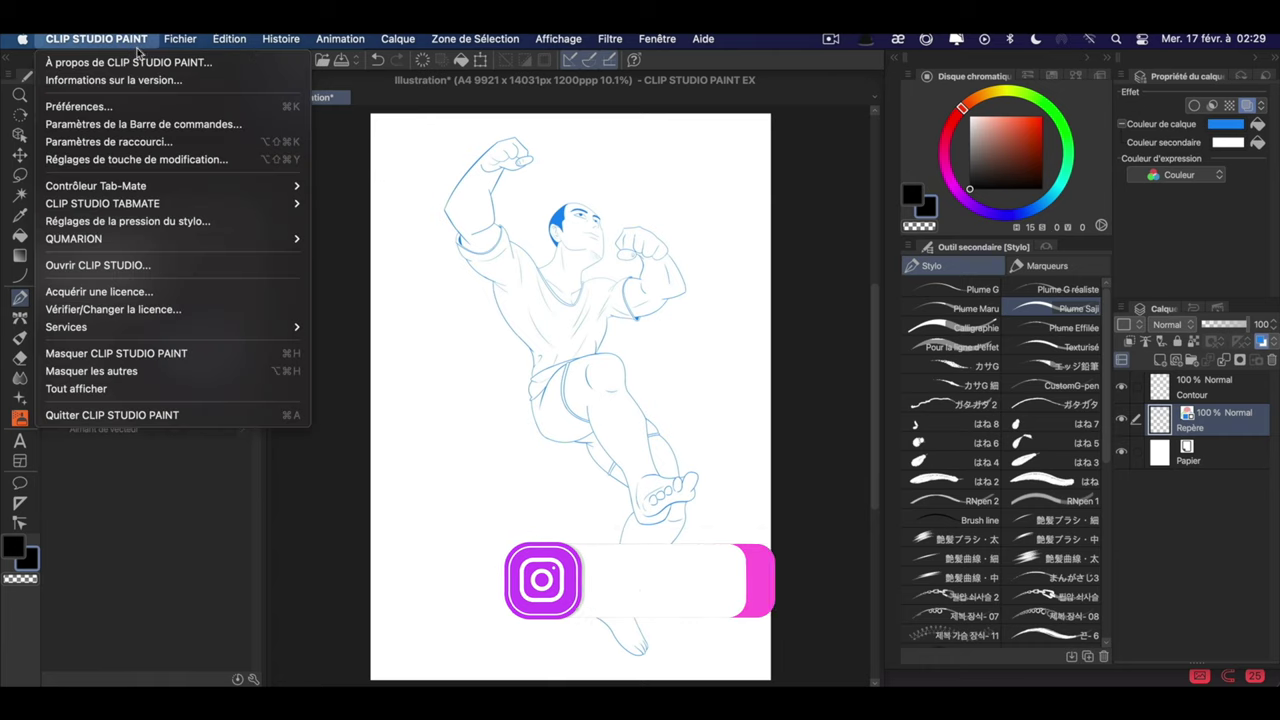
pyautogui.click(215, 136)
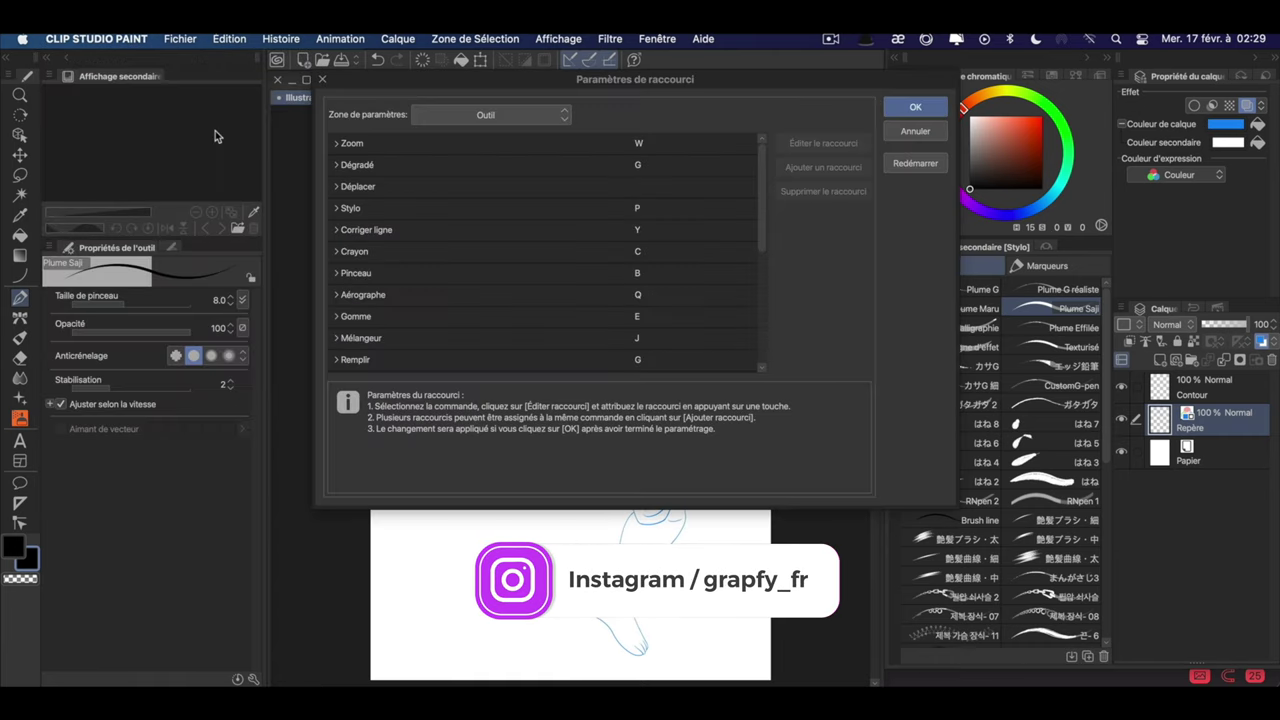
pyautogui.click(549, 116)
pyautogui.click(532, 178)
pyautogui.scroll(-3, 766, 210)
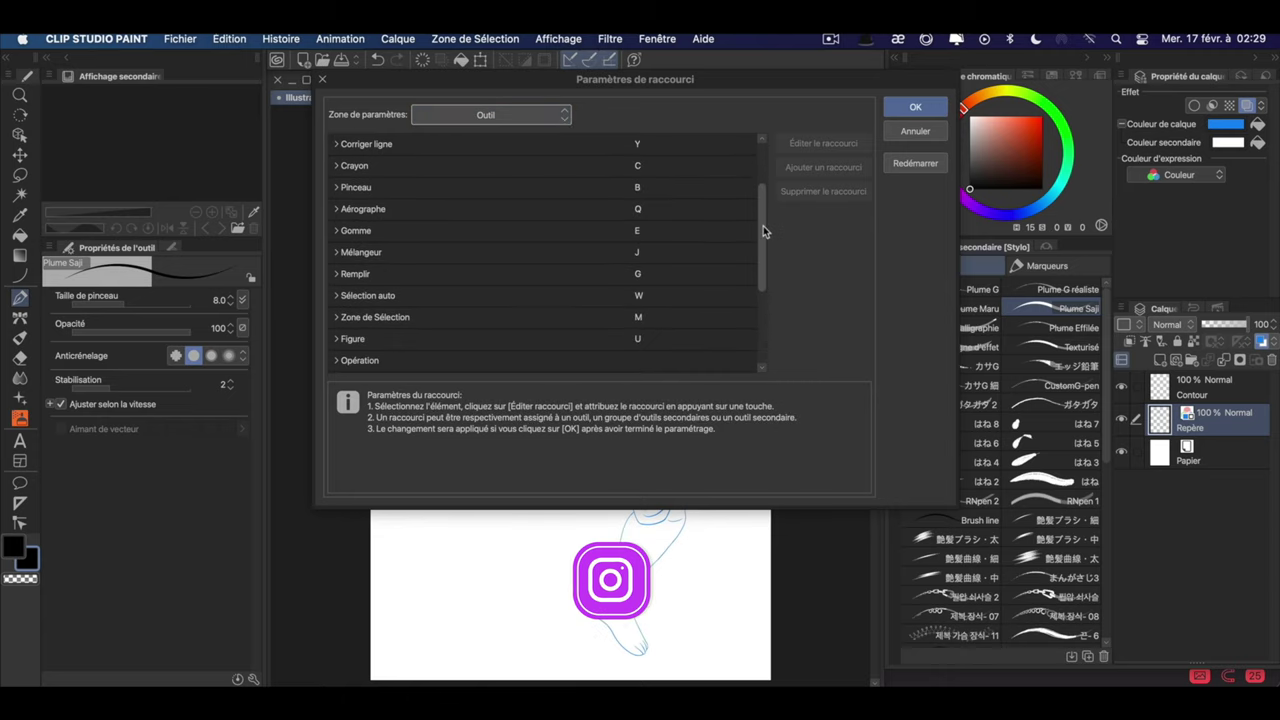
pyautogui.moveTo(763, 231); pyautogui.dragTo(762, 265)
pyautogui.click(622, 266)
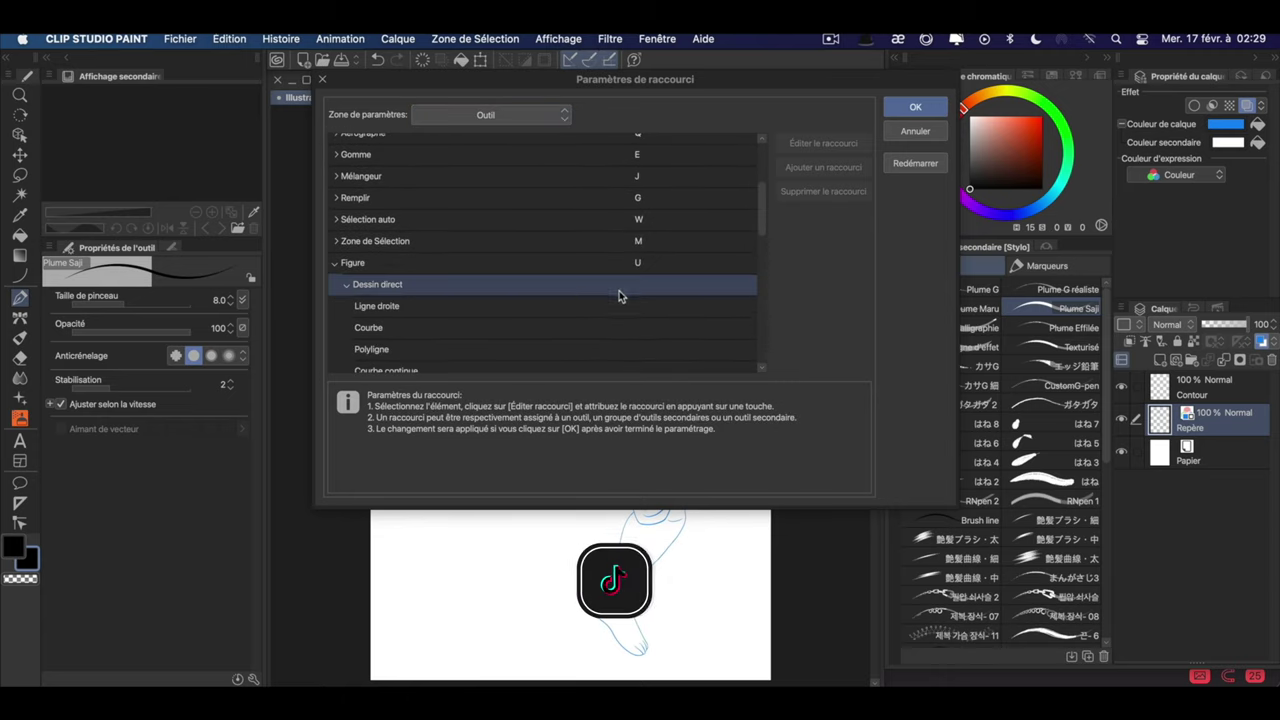
pyautogui.scroll(-3, 763, 232)
pyautogui.click(748, 242)
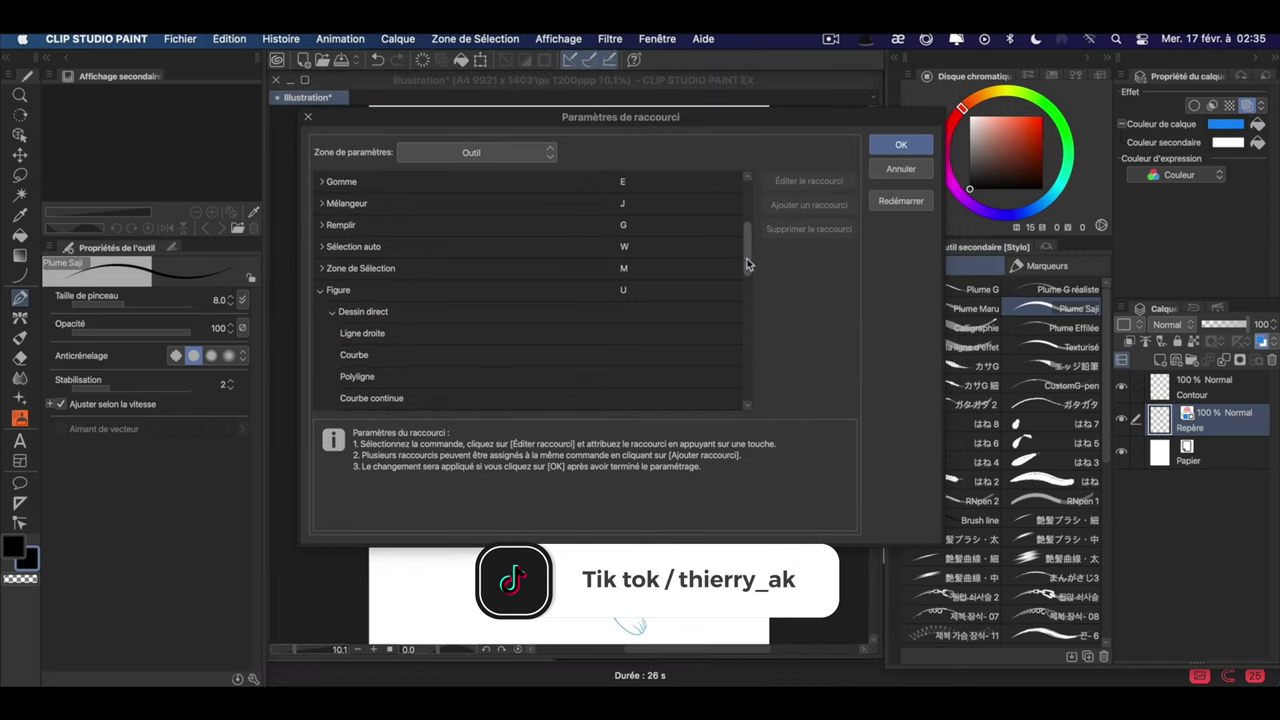
pyautogui.scroll(-3, 747, 265)
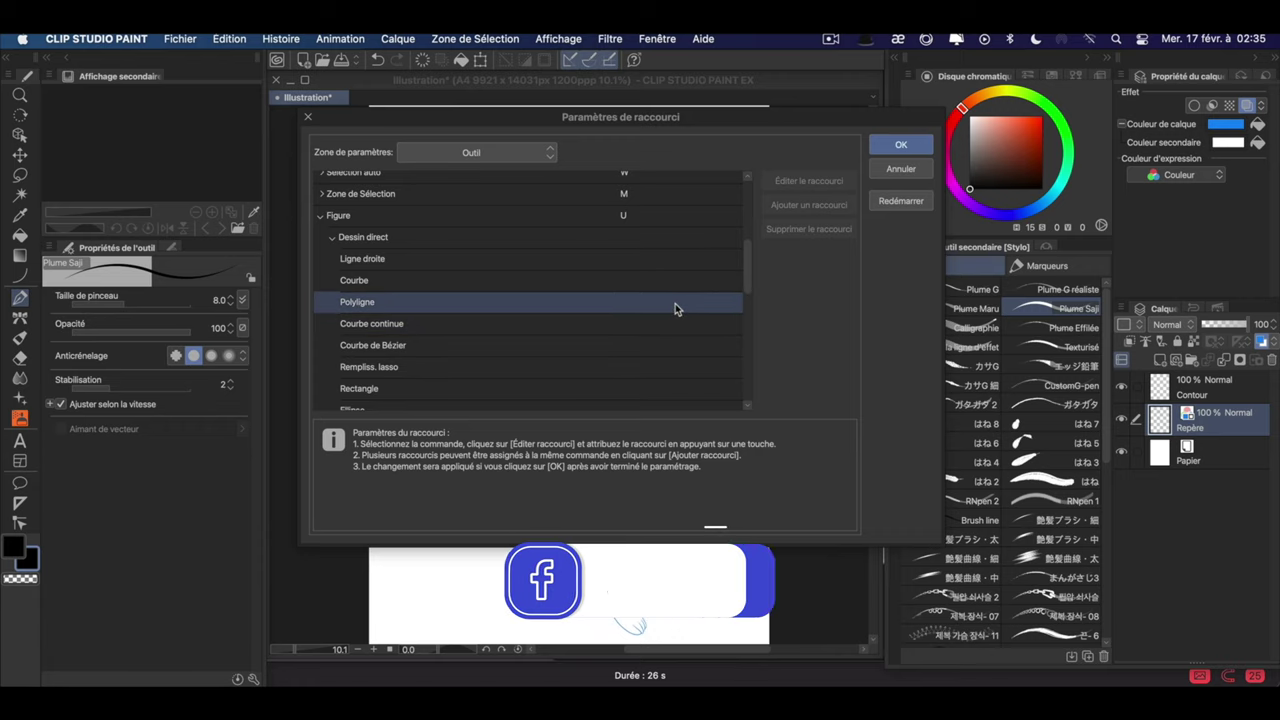
pyautogui.moveTo(742, 260)
pyautogui.mouseDown()
pyautogui.moveTo(746, 283)
pyautogui.moveTo(746, 258)
pyautogui.mouseUp()
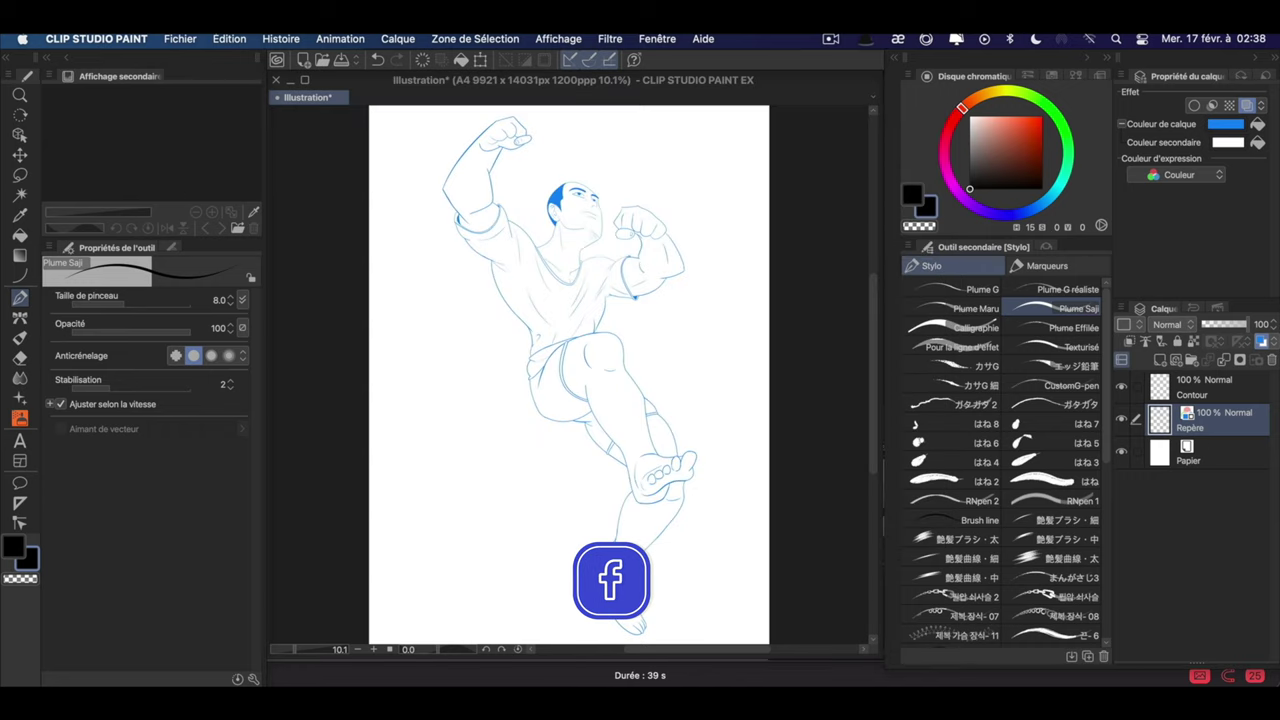
# Activate the Courbe figure tool and make the Contour layer the active layer.
pyautogui.press('u')
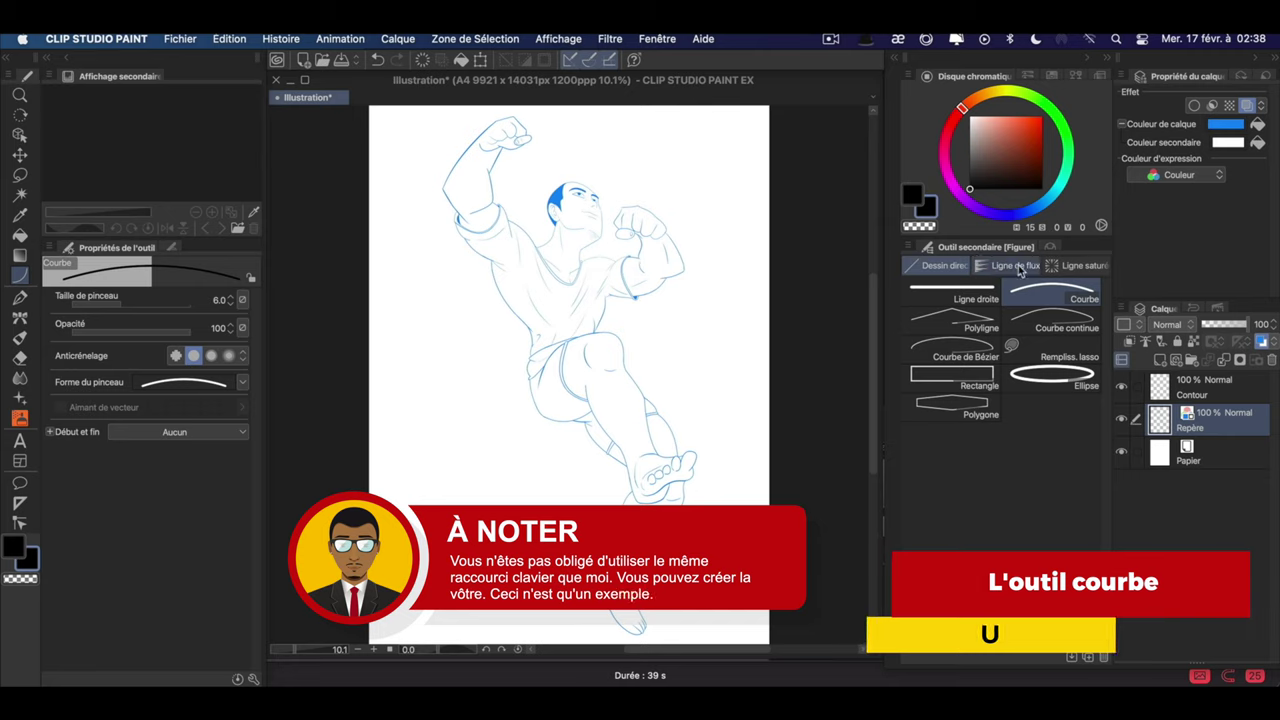
pyautogui.click(657, 38)
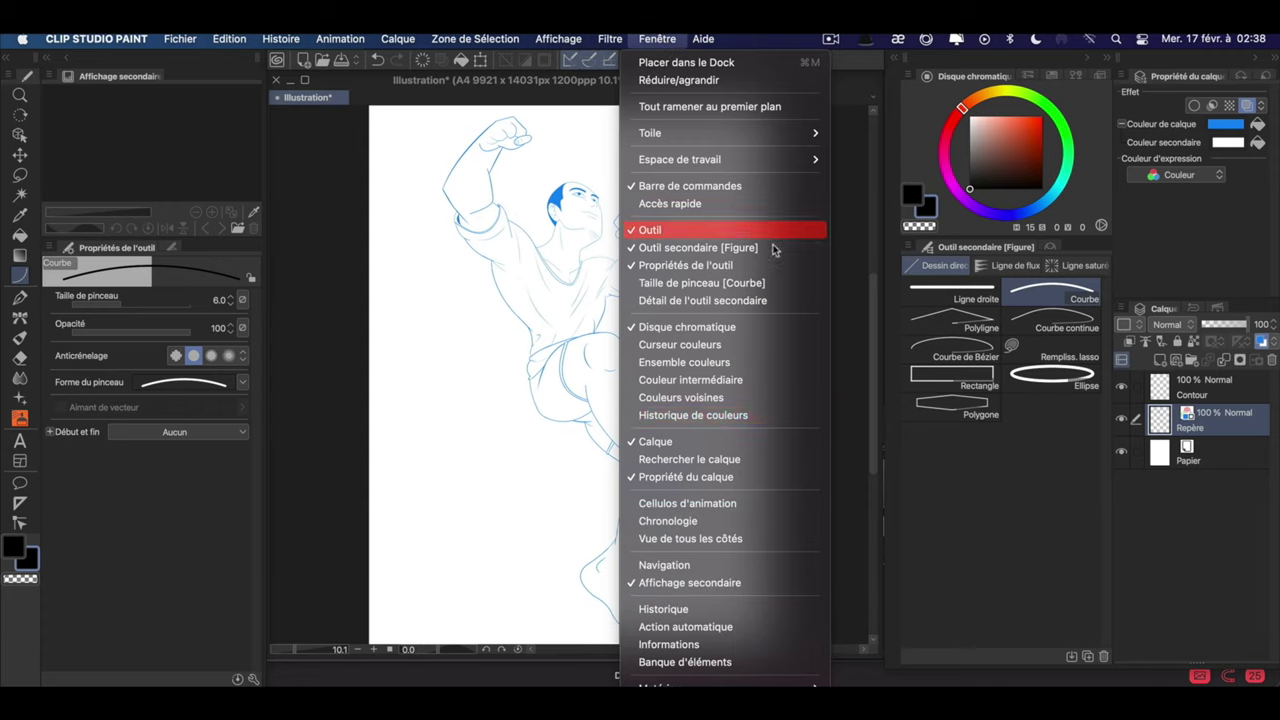
pyautogui.click(869, 373)
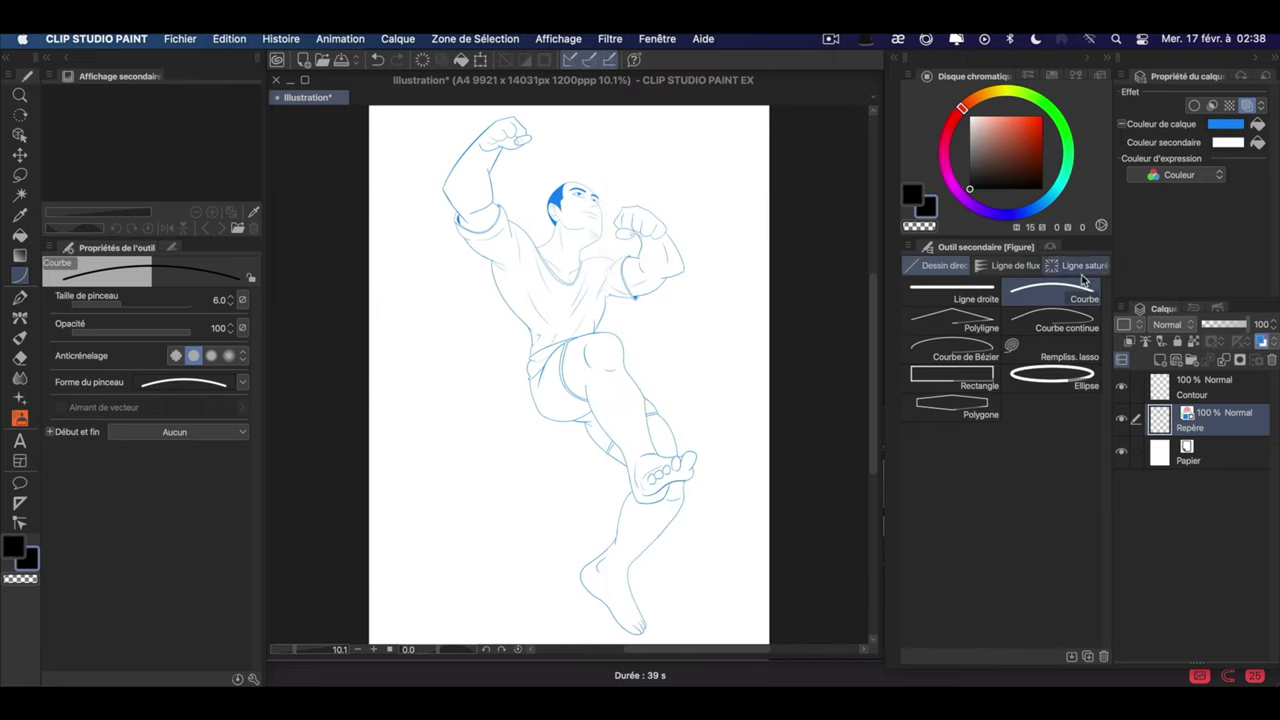
pyautogui.click(1215, 386)
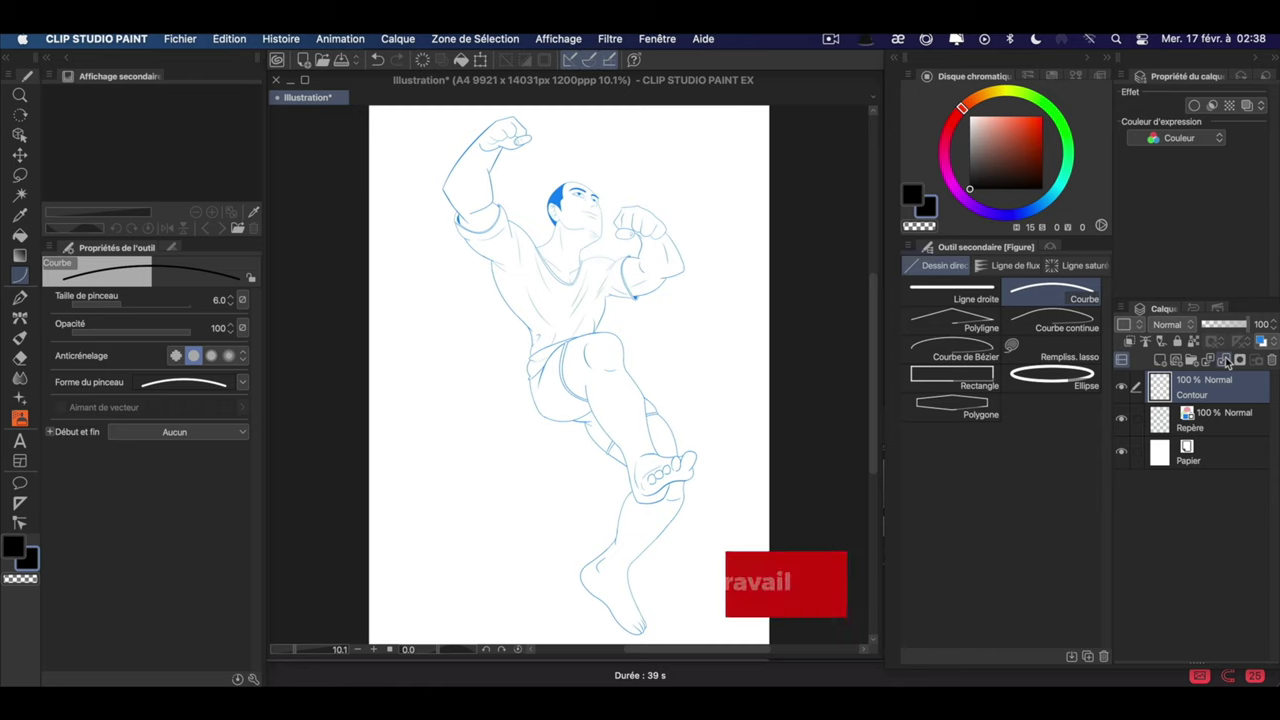
# Set the Courbe tool's anti-aliasing to Fort and look through the available brush shapes.
pyautogui.press('z')
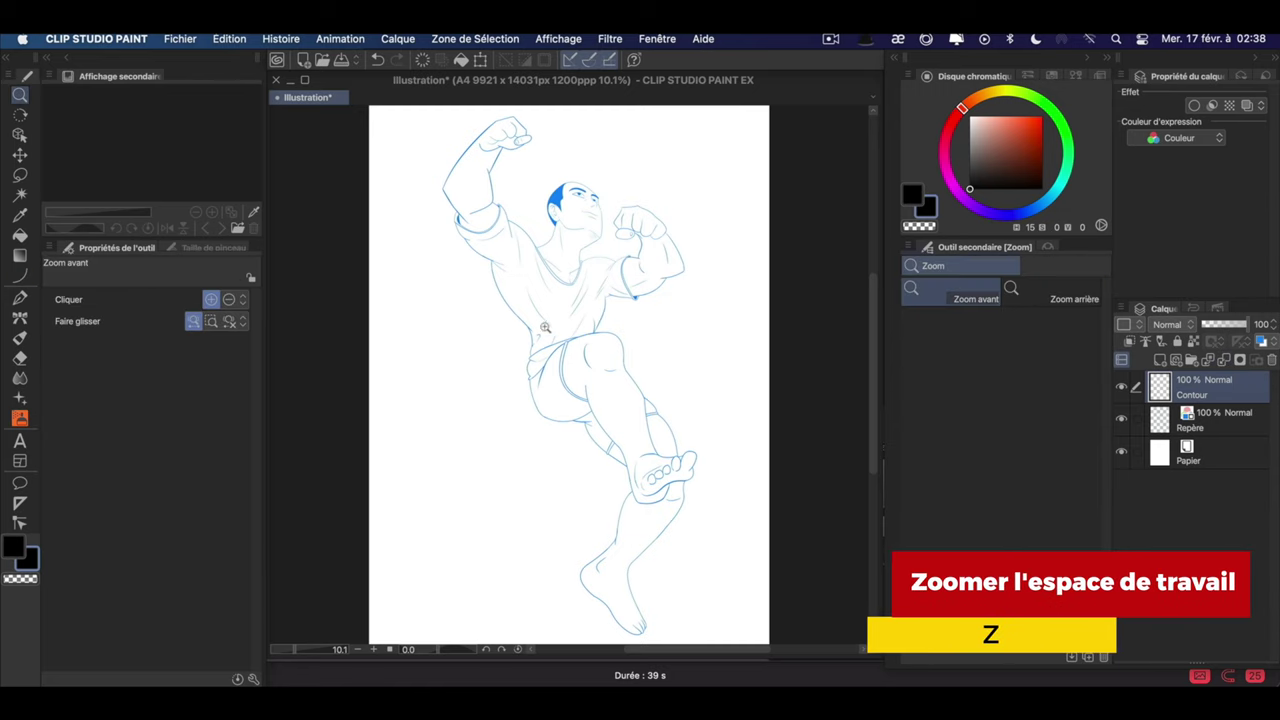
pyautogui.moveTo(546, 322)
pyautogui.mouseDown()
pyautogui.moveTo(609, 371)
pyautogui.moveTo(608, 496)
pyautogui.mouseUp()
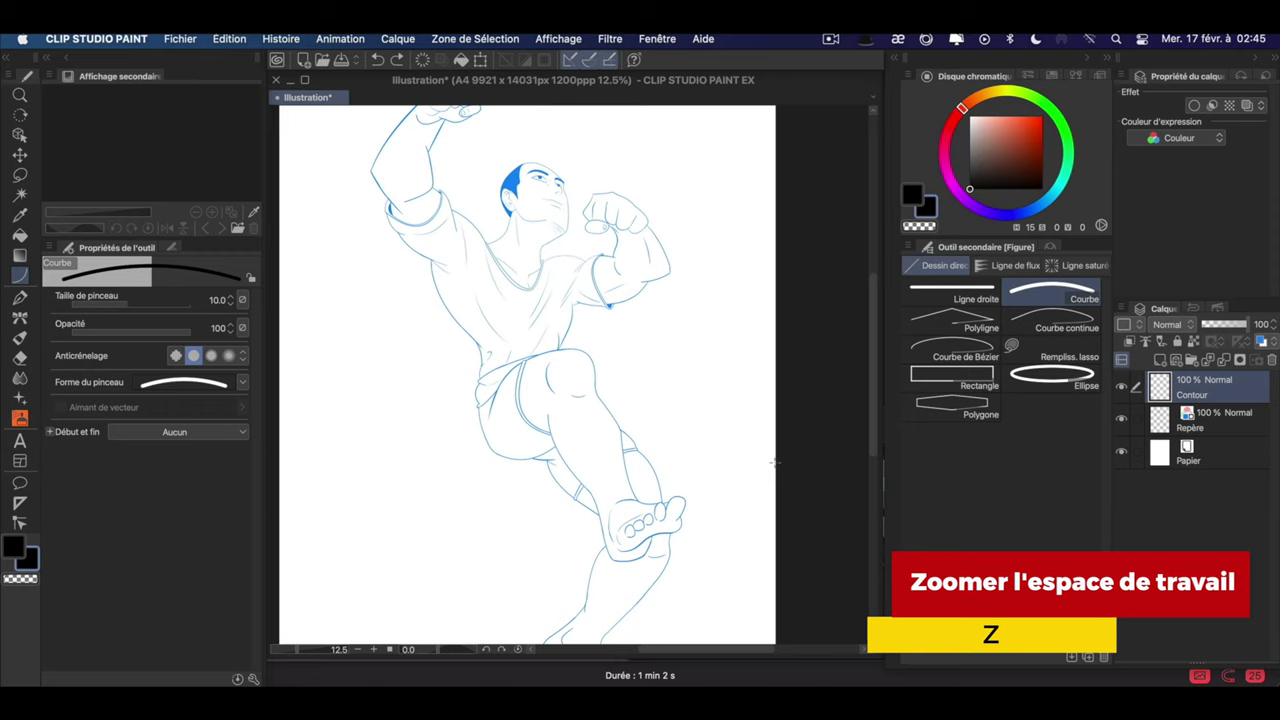
pyautogui.click(657, 39)
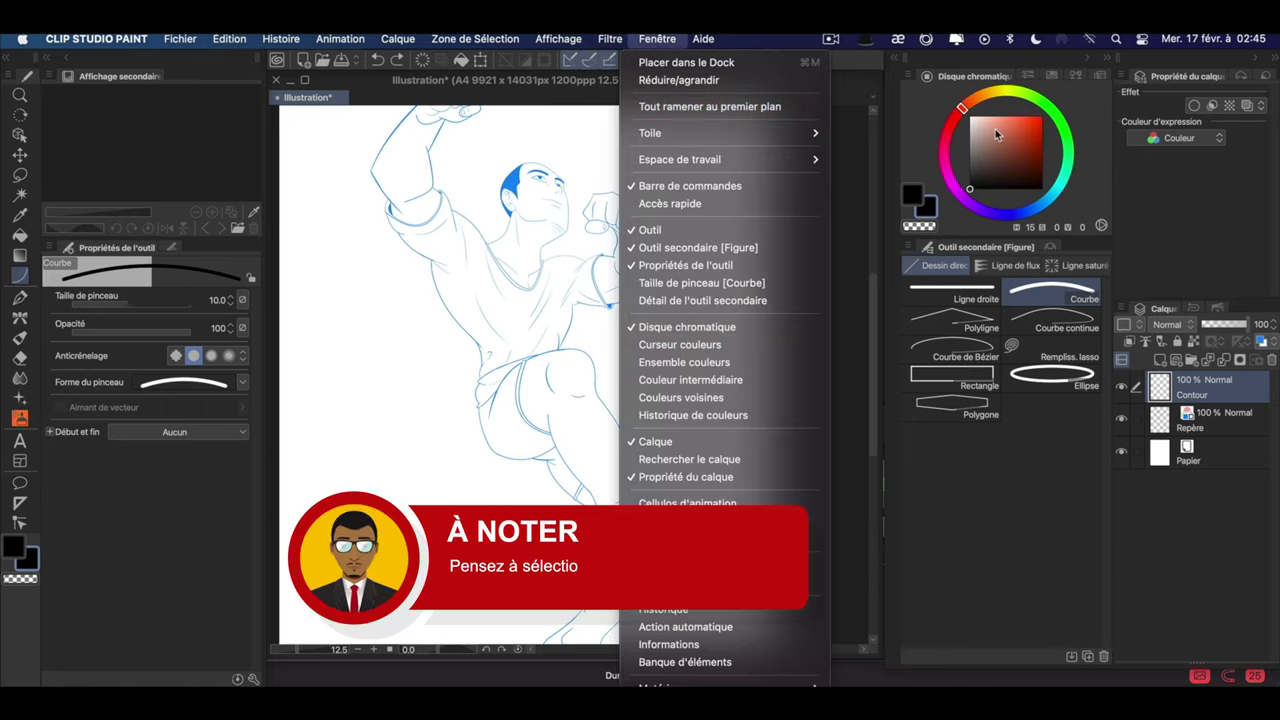
pyautogui.click(849, 246)
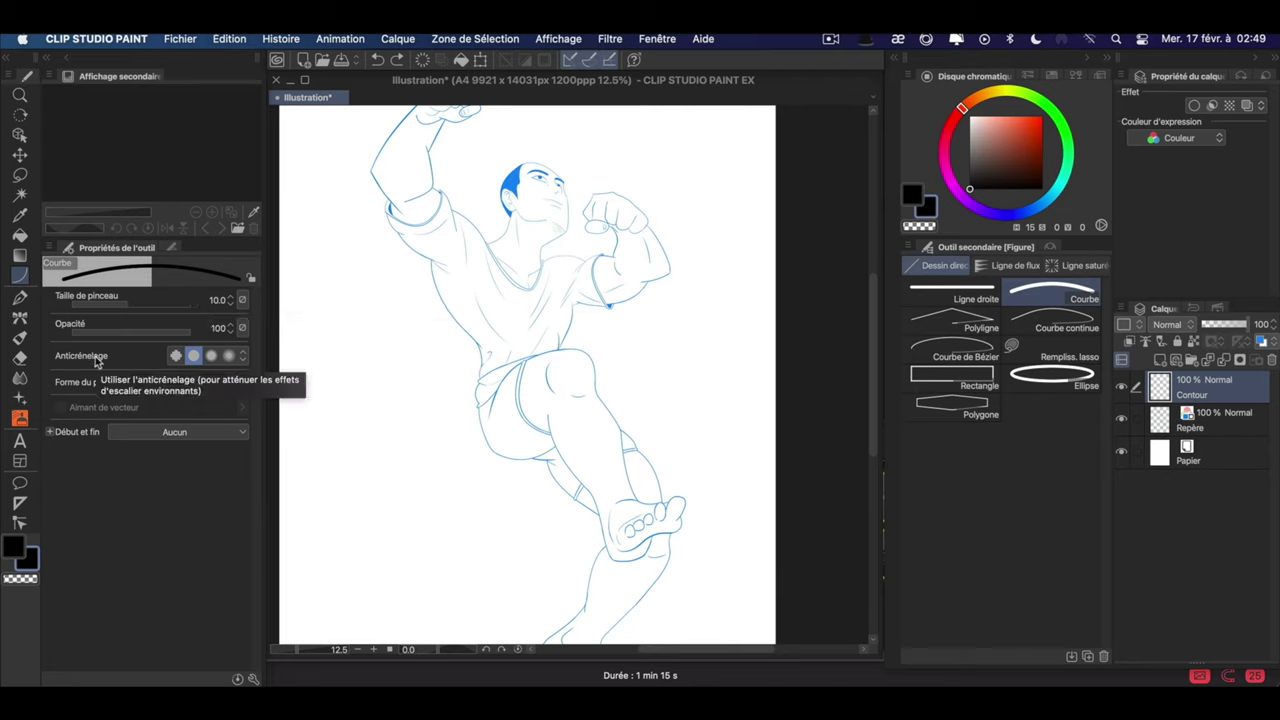
pyautogui.click(178, 354)
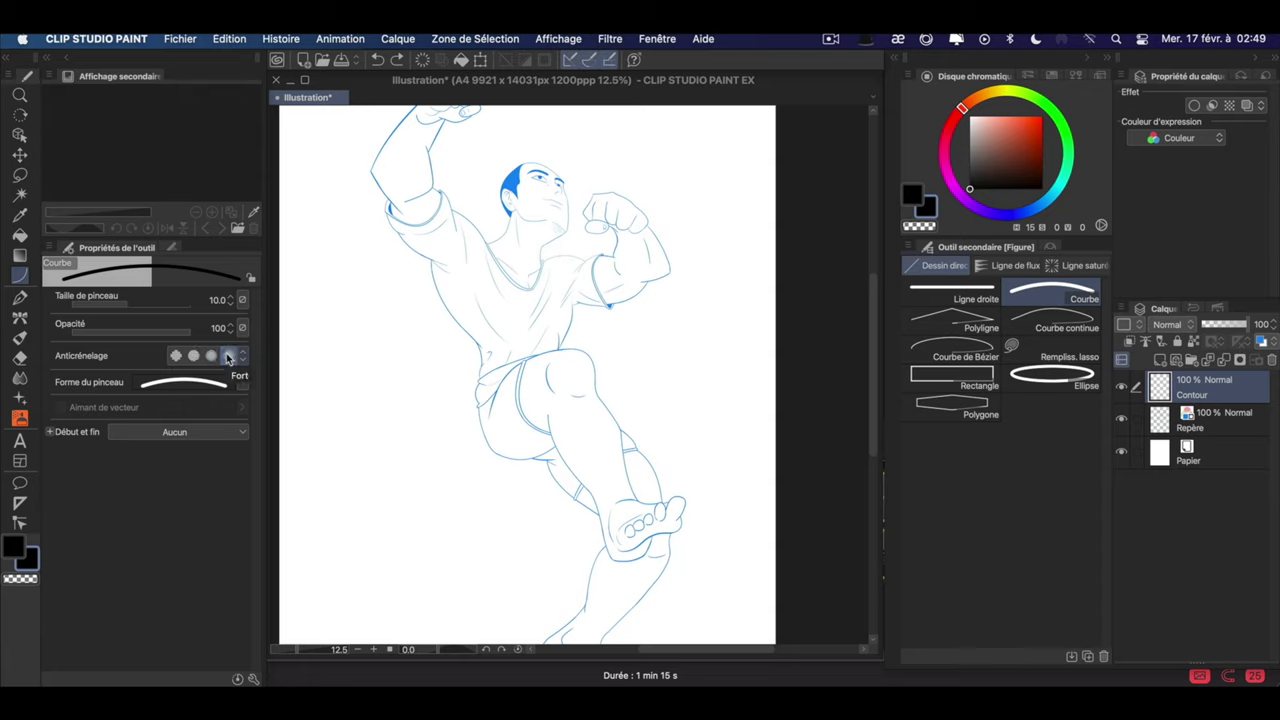
pyautogui.click(240, 388)
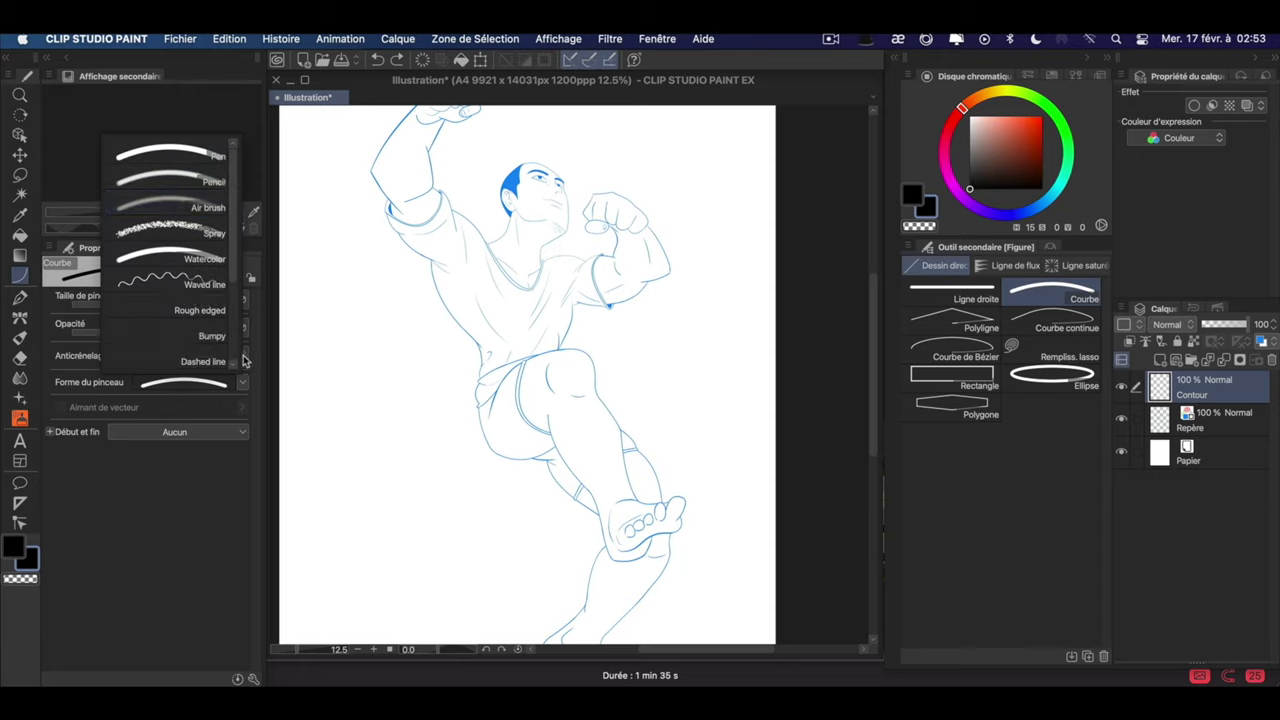
pyautogui.moveTo(236, 251)
pyautogui.mouseDown()
pyautogui.moveTo(239, 357)
pyautogui.moveTo(237, 176)
pyautogui.mouseUp()
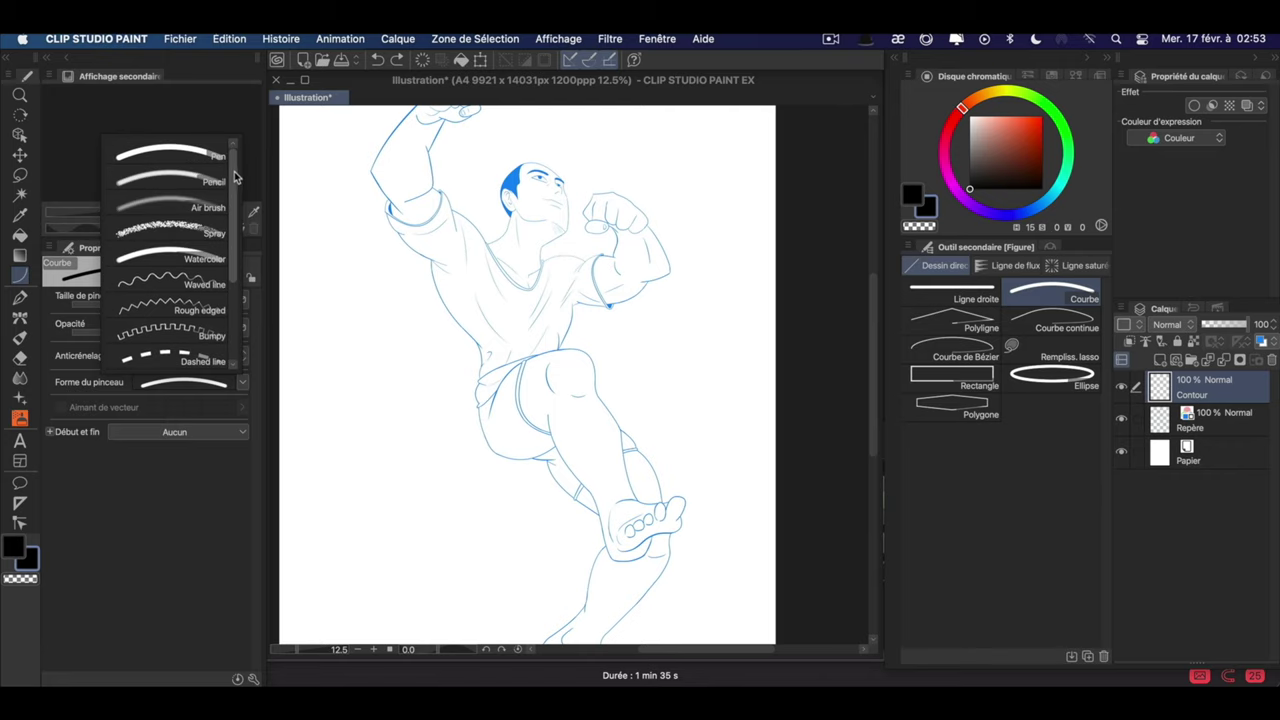
pyautogui.click(273, 351)
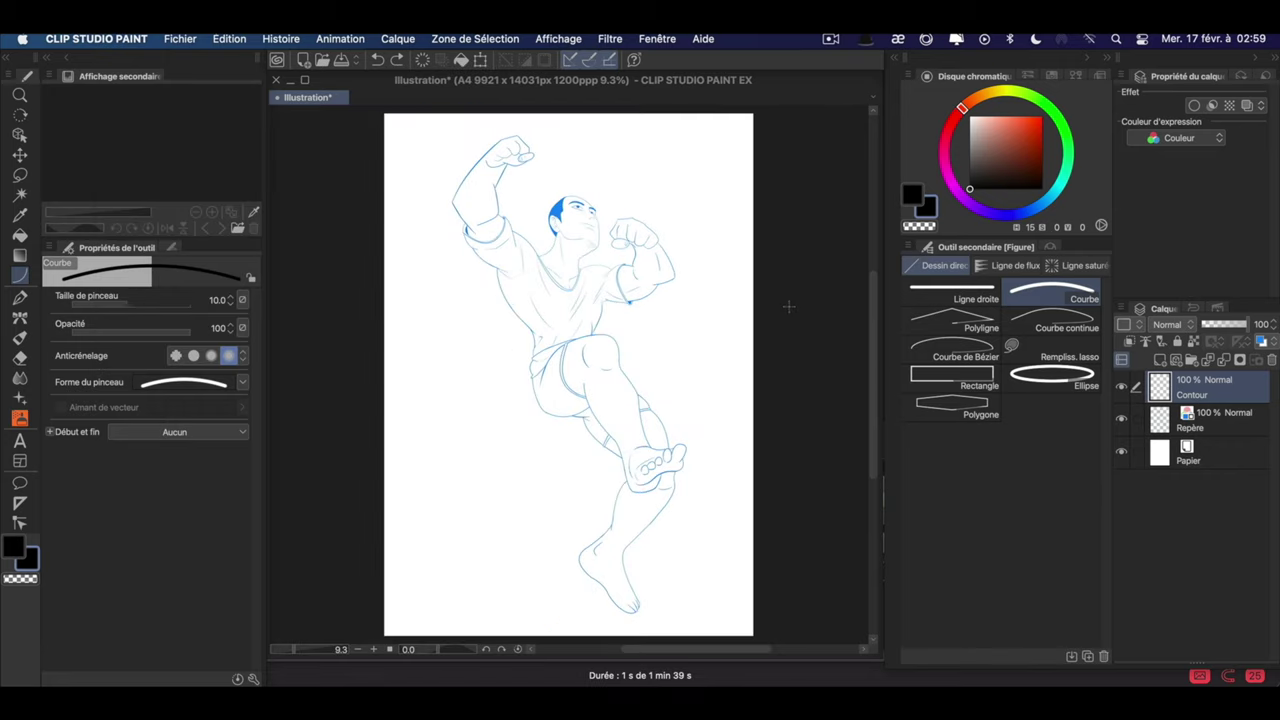
# Trace the outer side of the shirt from the sleeve down towards the waist with one black curve on the Contour layer.
pyautogui.press('z')
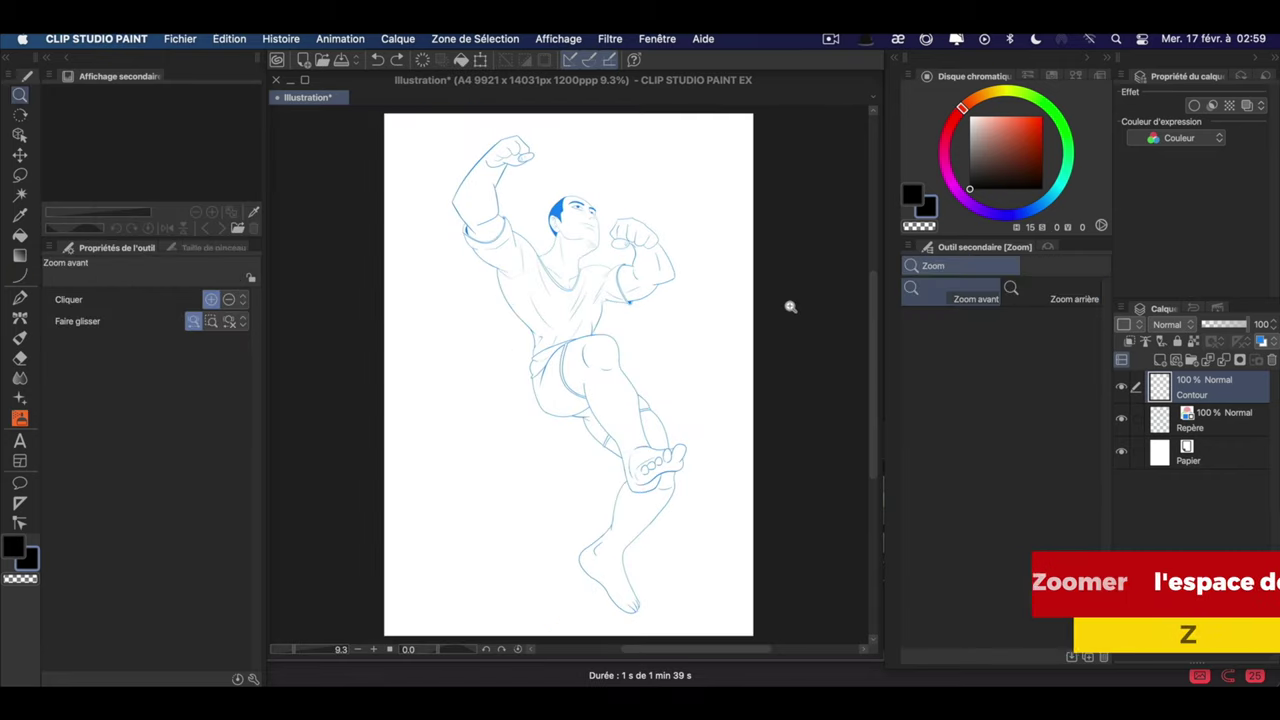
pyautogui.moveTo(516, 309); pyautogui.dragTo(583, 325)
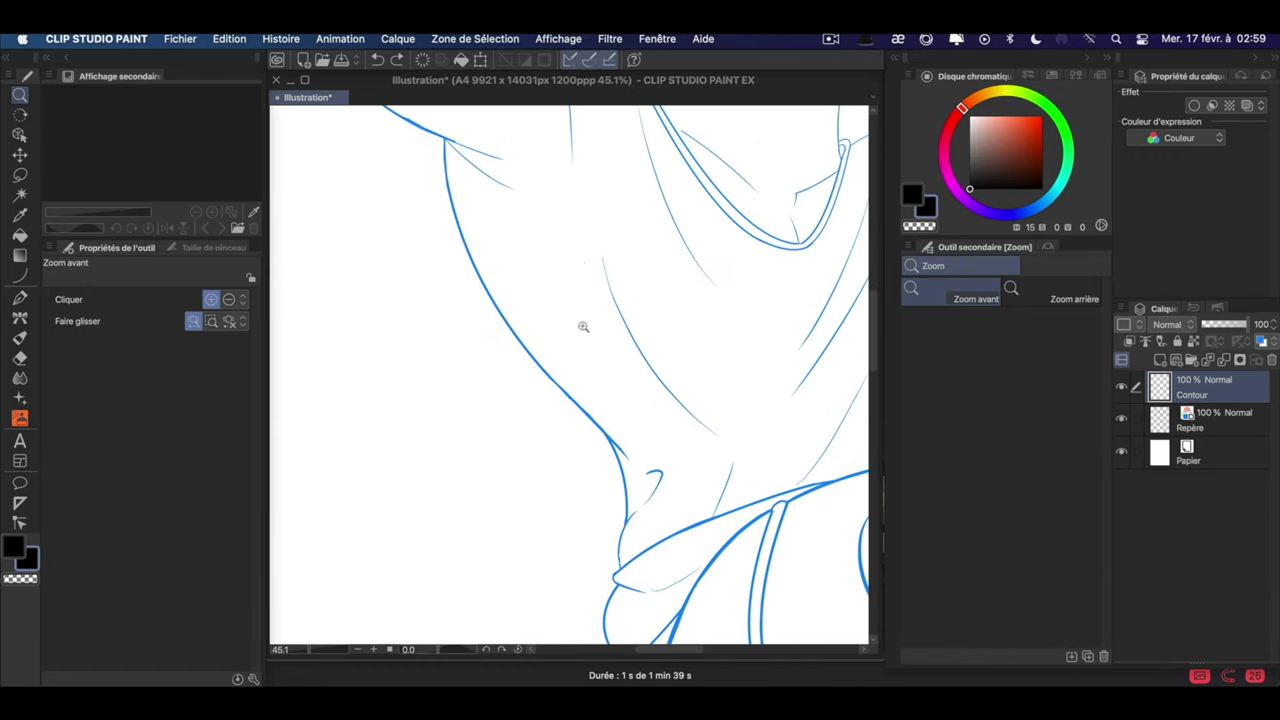
pyautogui.press('space')
pyautogui.moveTo(582, 326); pyautogui.dragTo(621, 365)
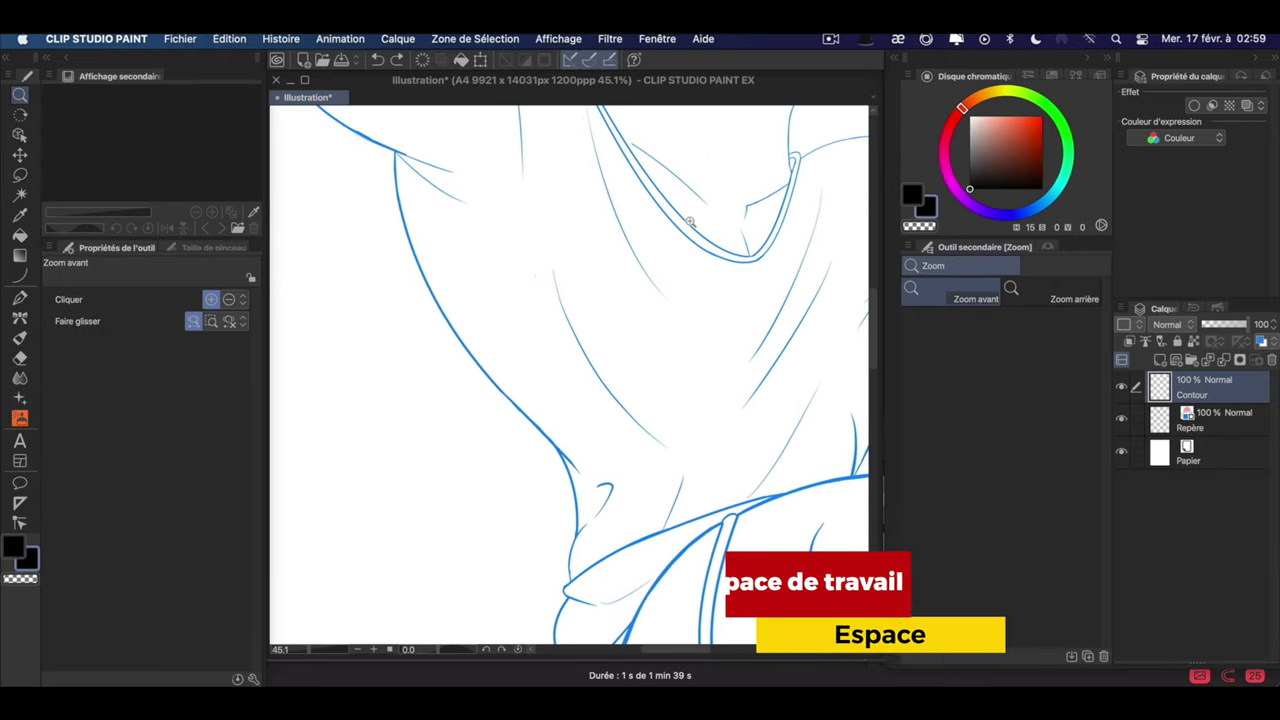
pyautogui.press('u')
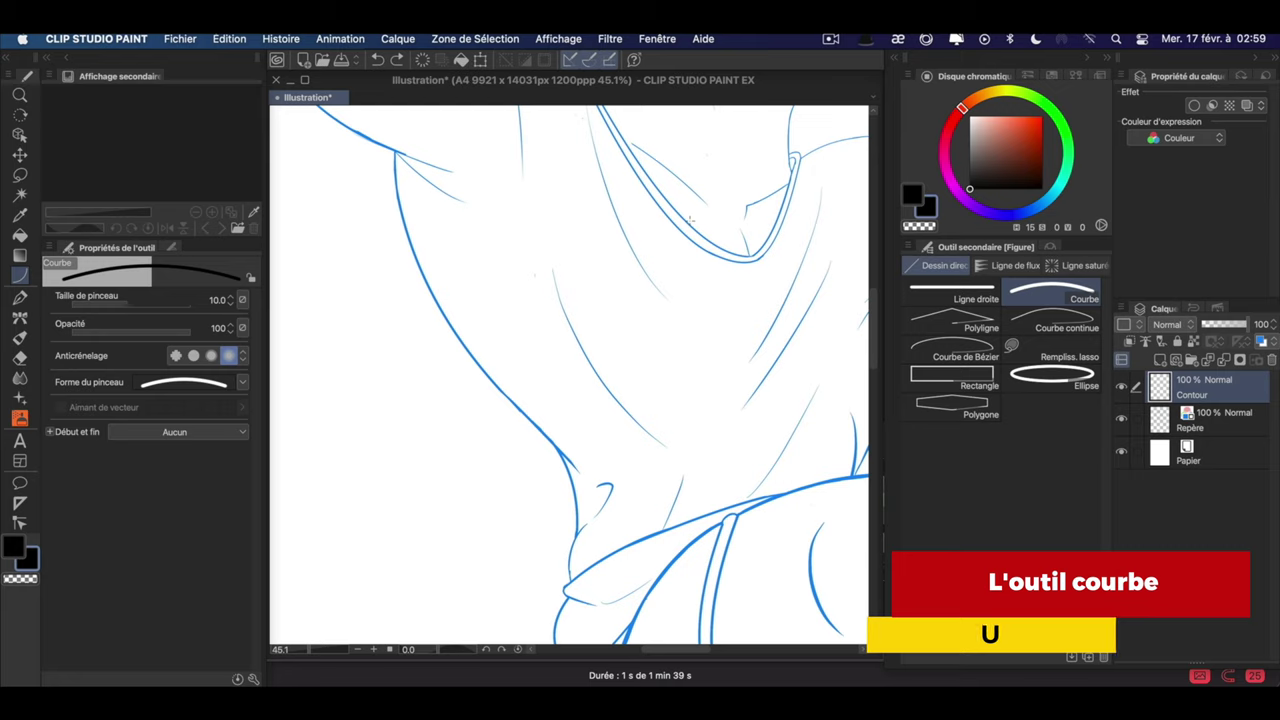
pyautogui.moveTo(396, 152); pyautogui.dragTo(523, 343)
pyautogui.moveTo(431, 214); pyautogui.dragTo(578, 466)
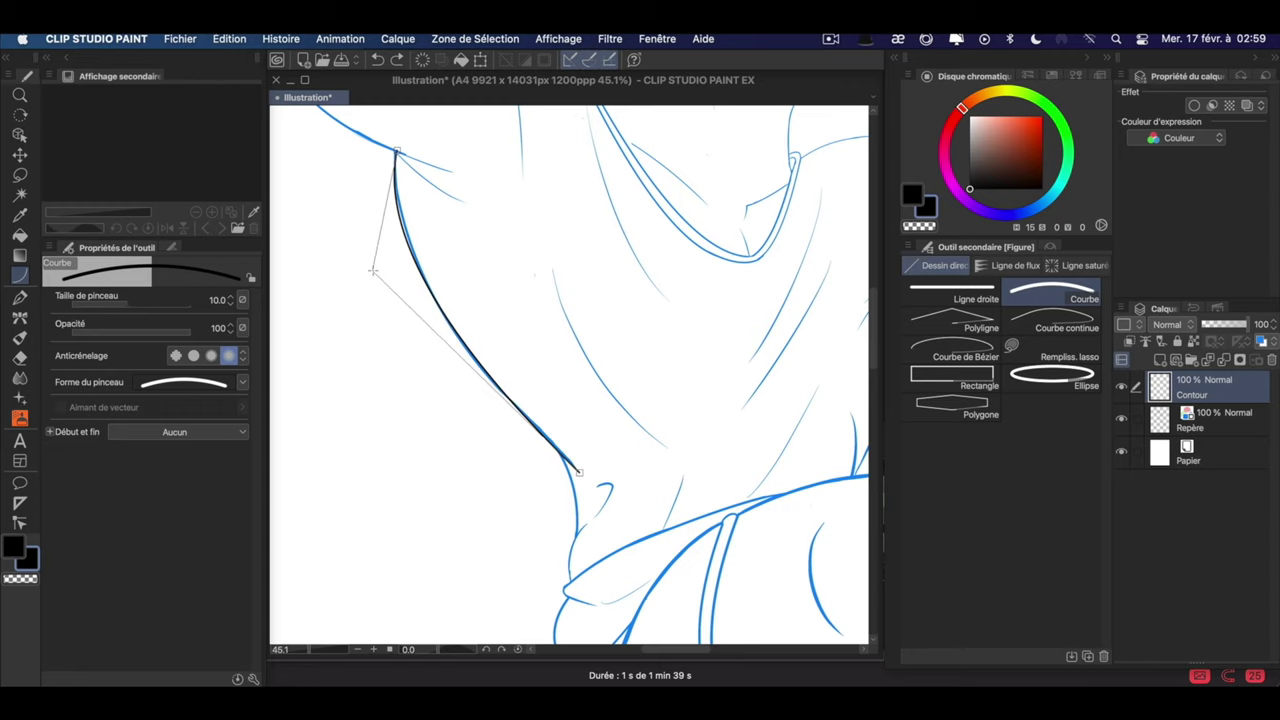
pyautogui.click(370, 258)
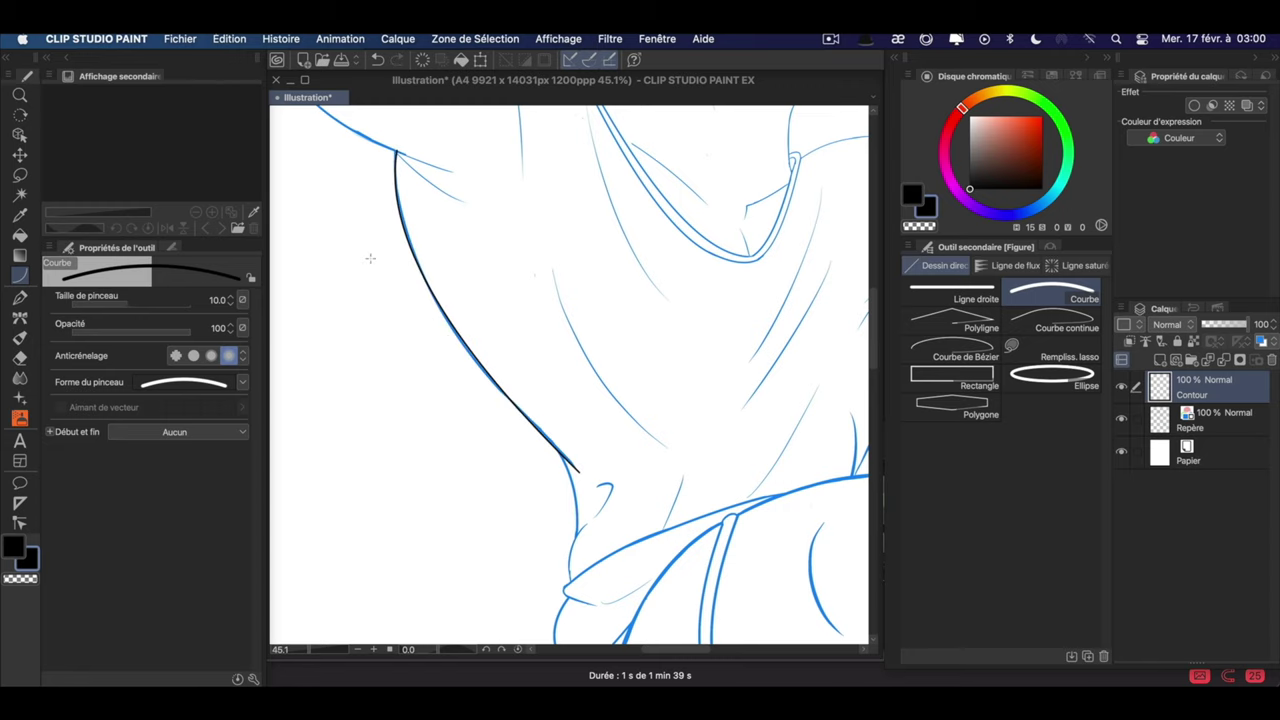
pyautogui.press('super+space')
pyautogui.moveTo(546, 409); pyautogui.dragTo(681, 481)
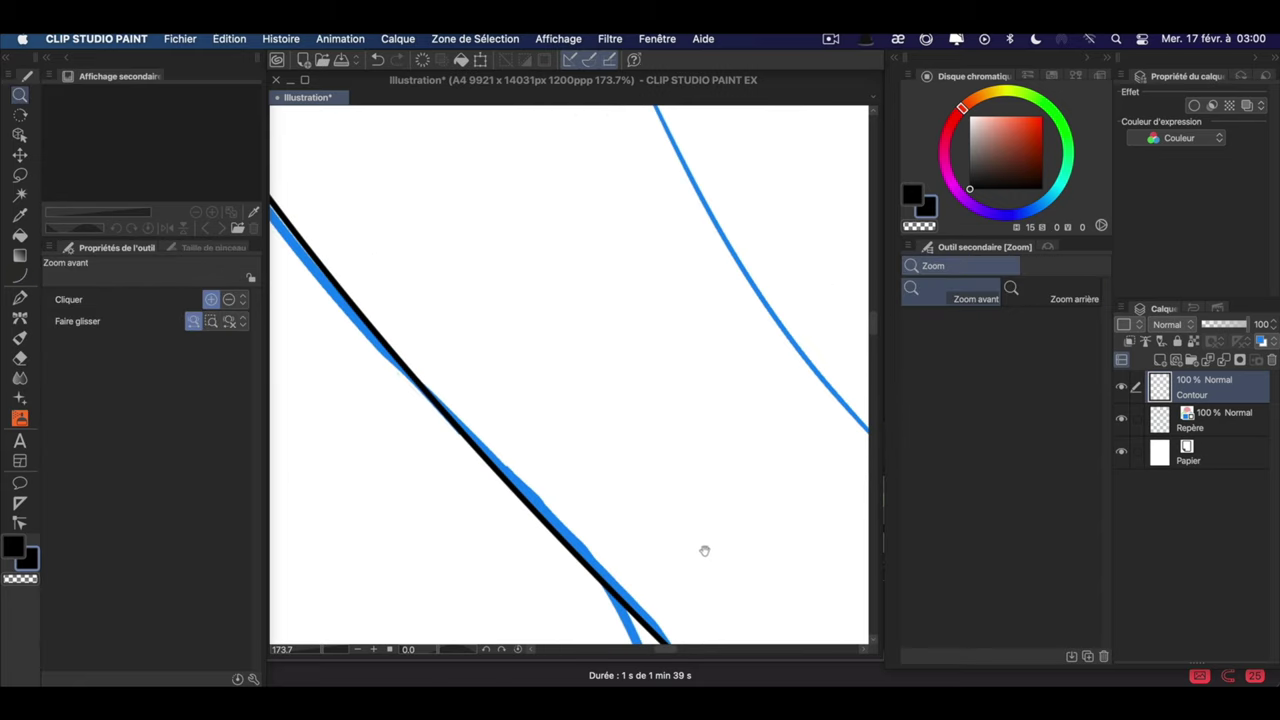
pyautogui.moveTo(706, 549); pyautogui.dragTo(587, 114)
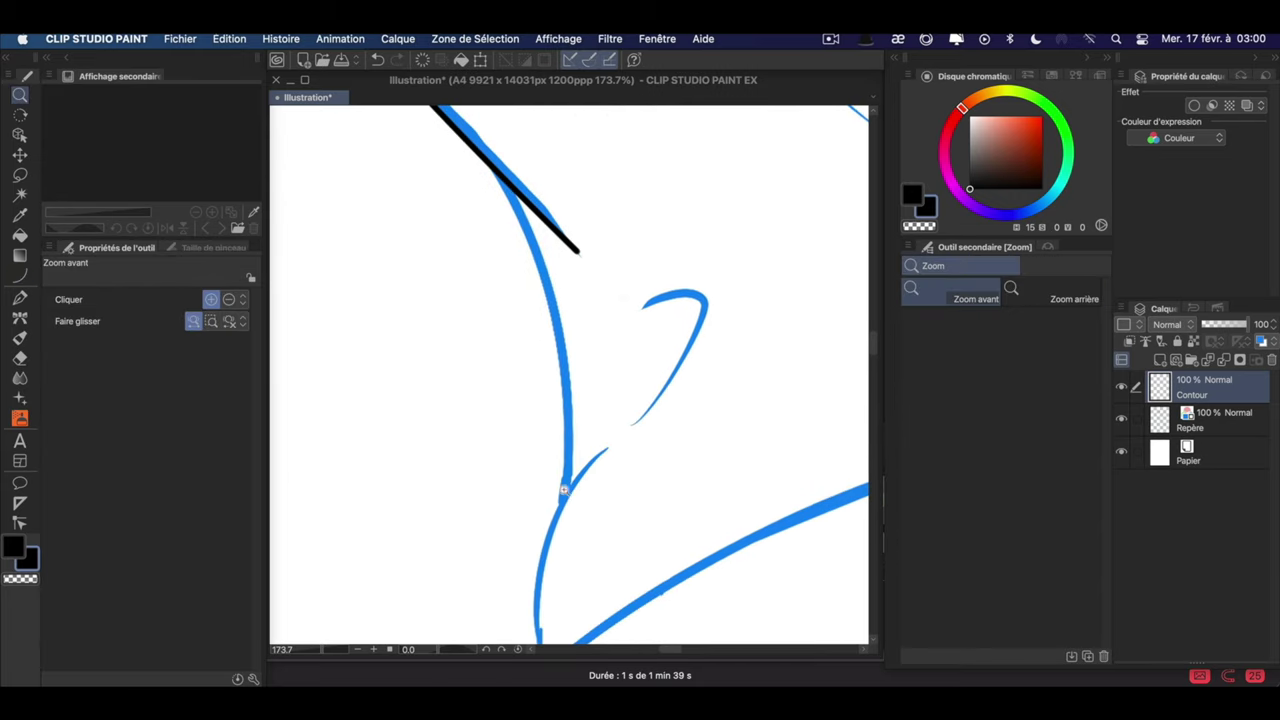
pyautogui.press('u')
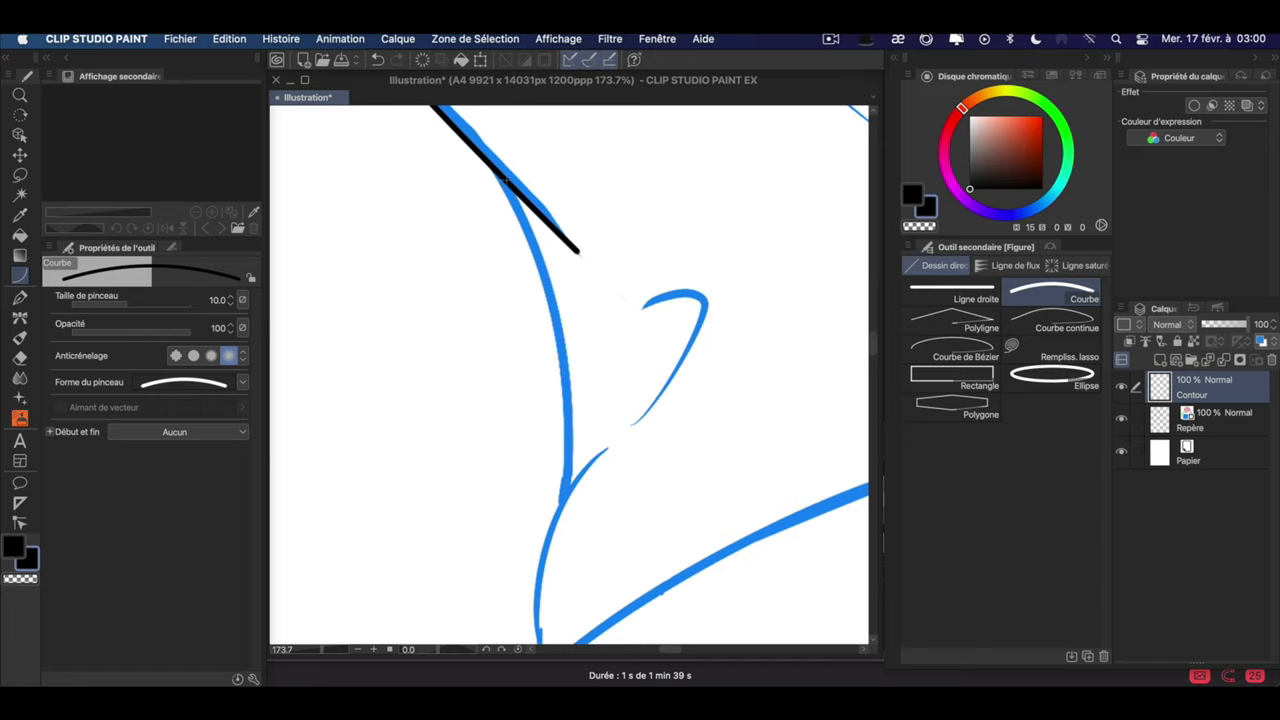
pyautogui.click(506, 181)
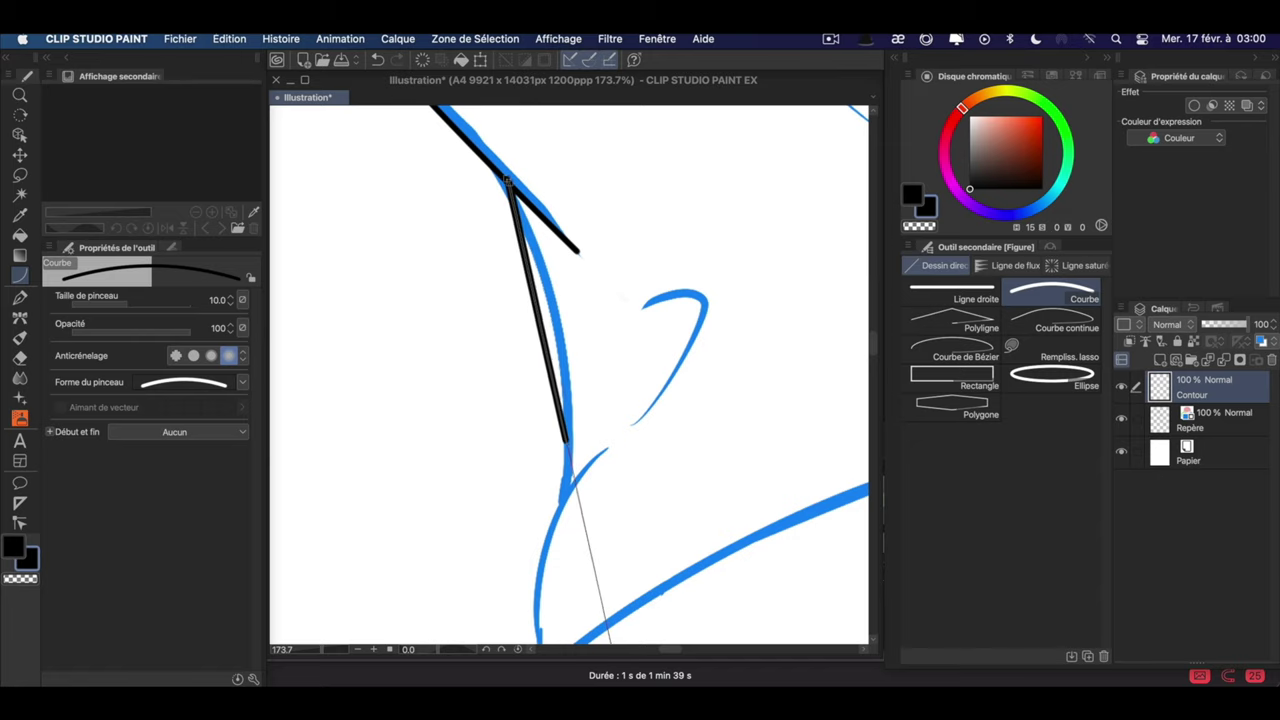
pyautogui.moveTo(606, 640); pyautogui.dragTo(578, 430)
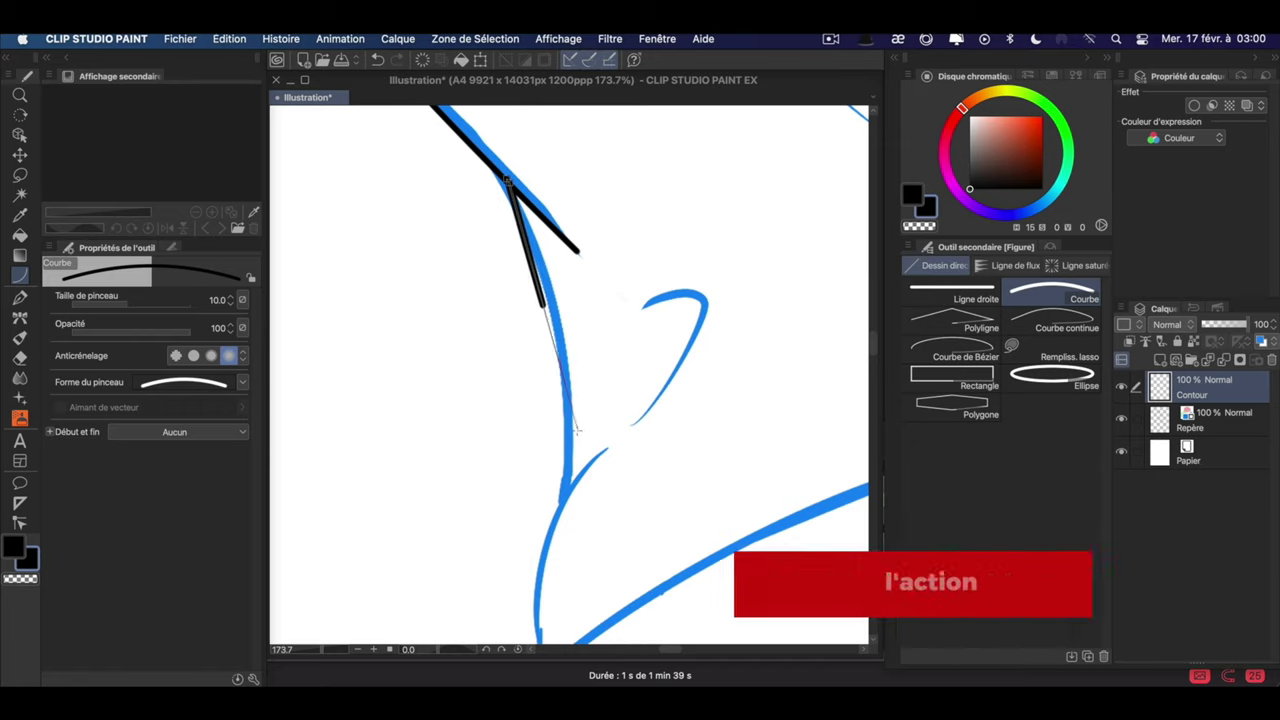
pyautogui.press('Escape')
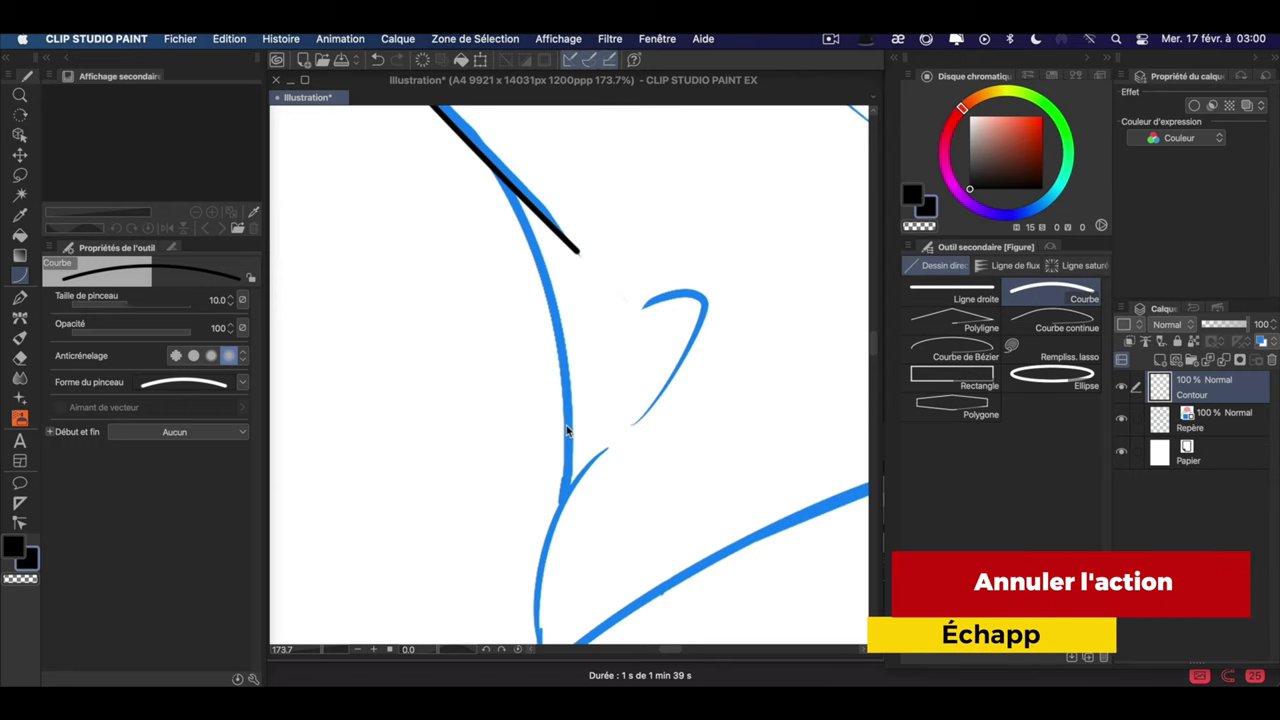
pyautogui.scroll(-2, 565, 425)
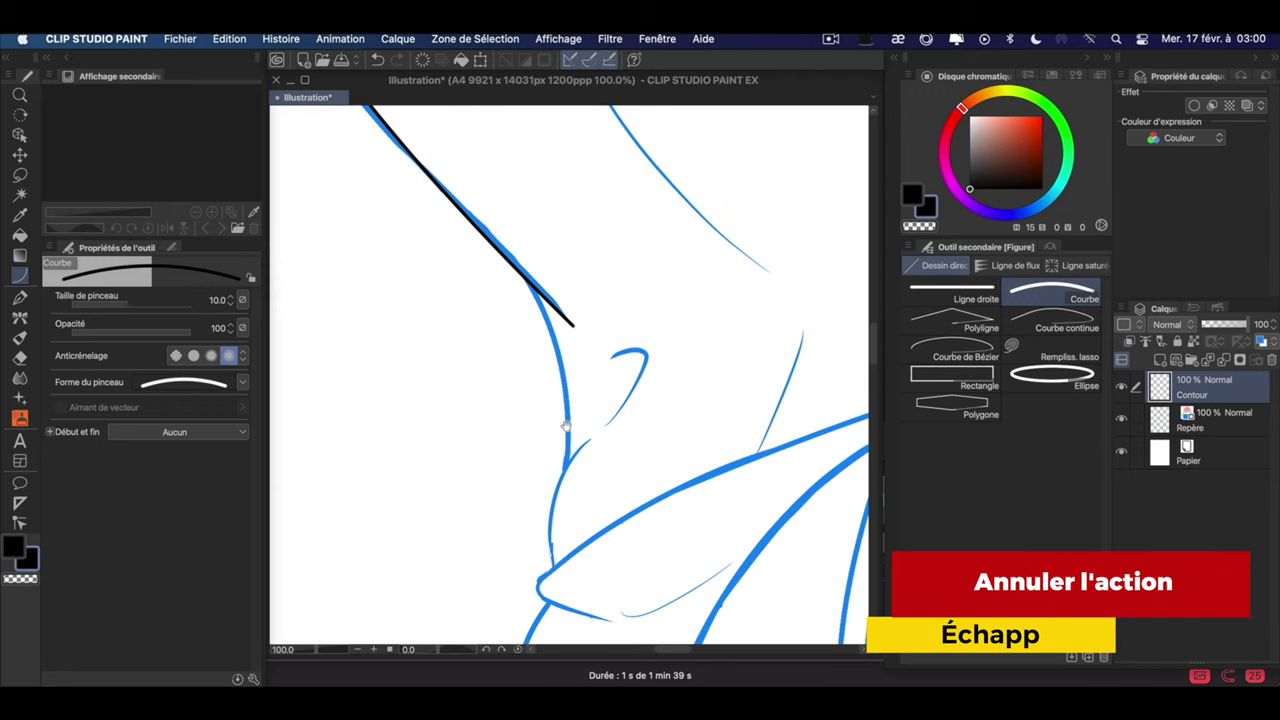
pyautogui.moveTo(566, 426); pyautogui.dragTo(498, 335)
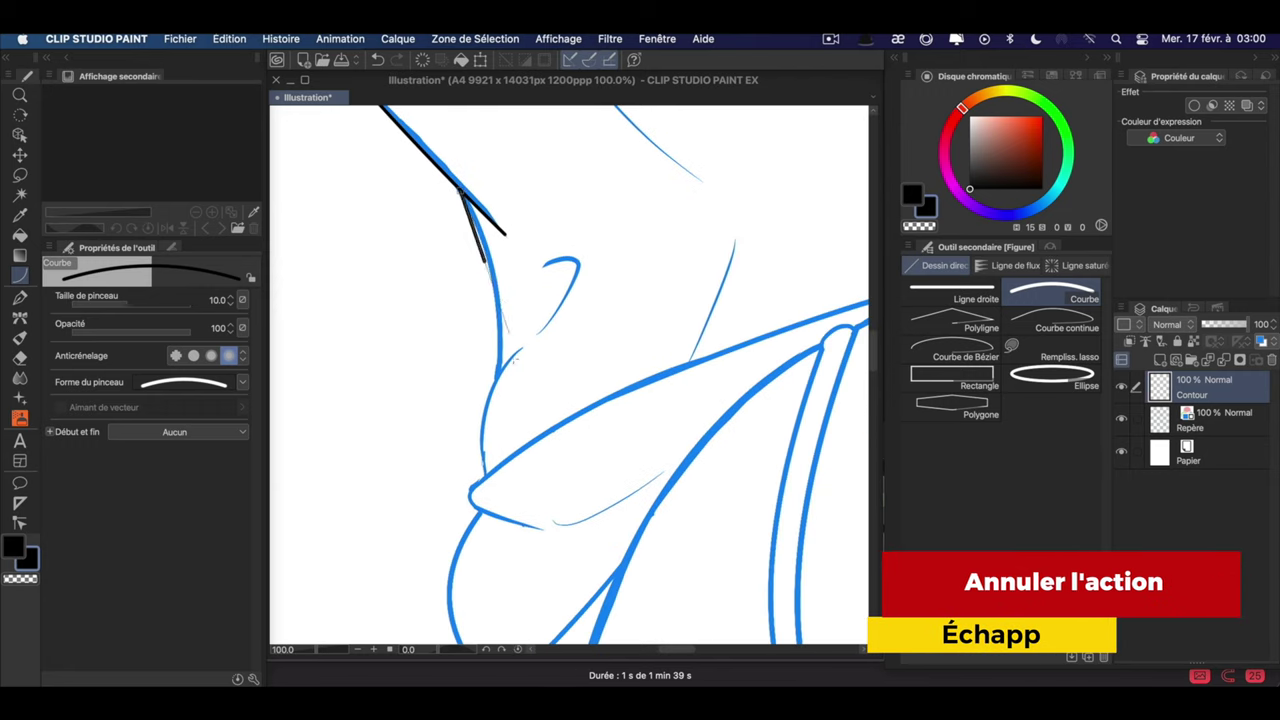
pyautogui.moveTo(460, 190); pyautogui.dragTo(495, 378)
pyautogui.click(531, 565)
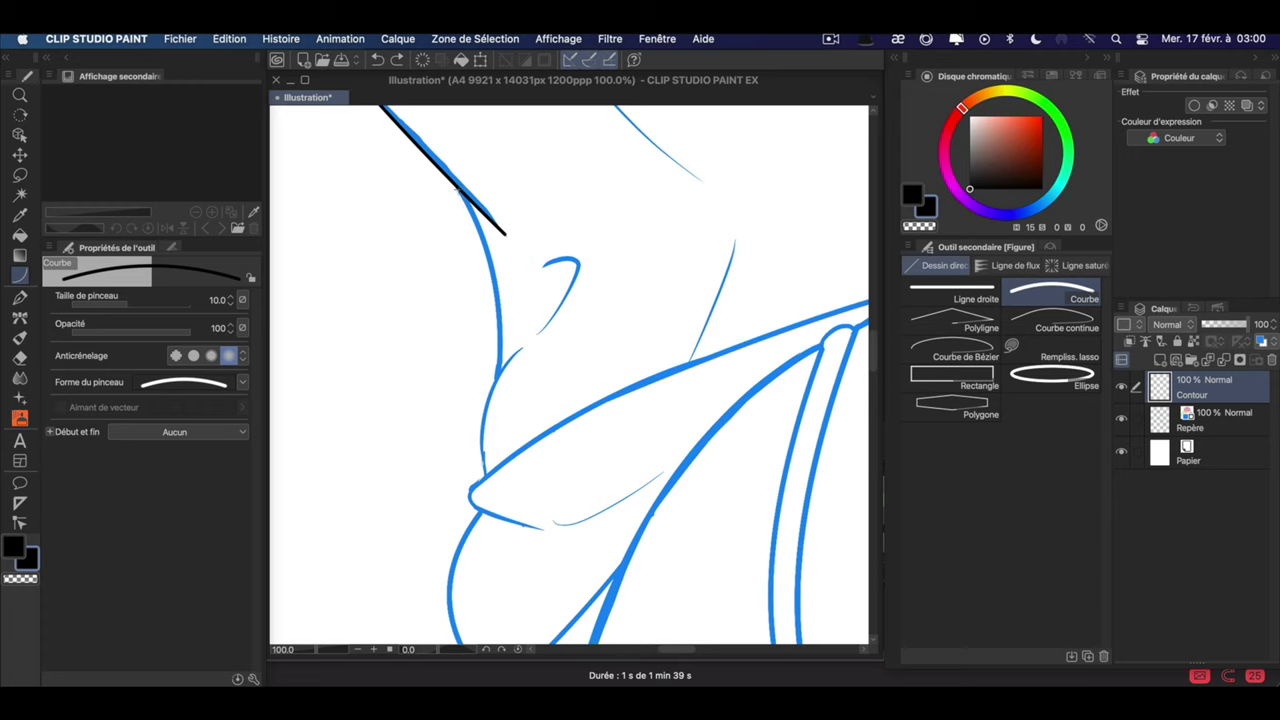
pyautogui.moveTo(462, 194); pyautogui.dragTo(520, 556)
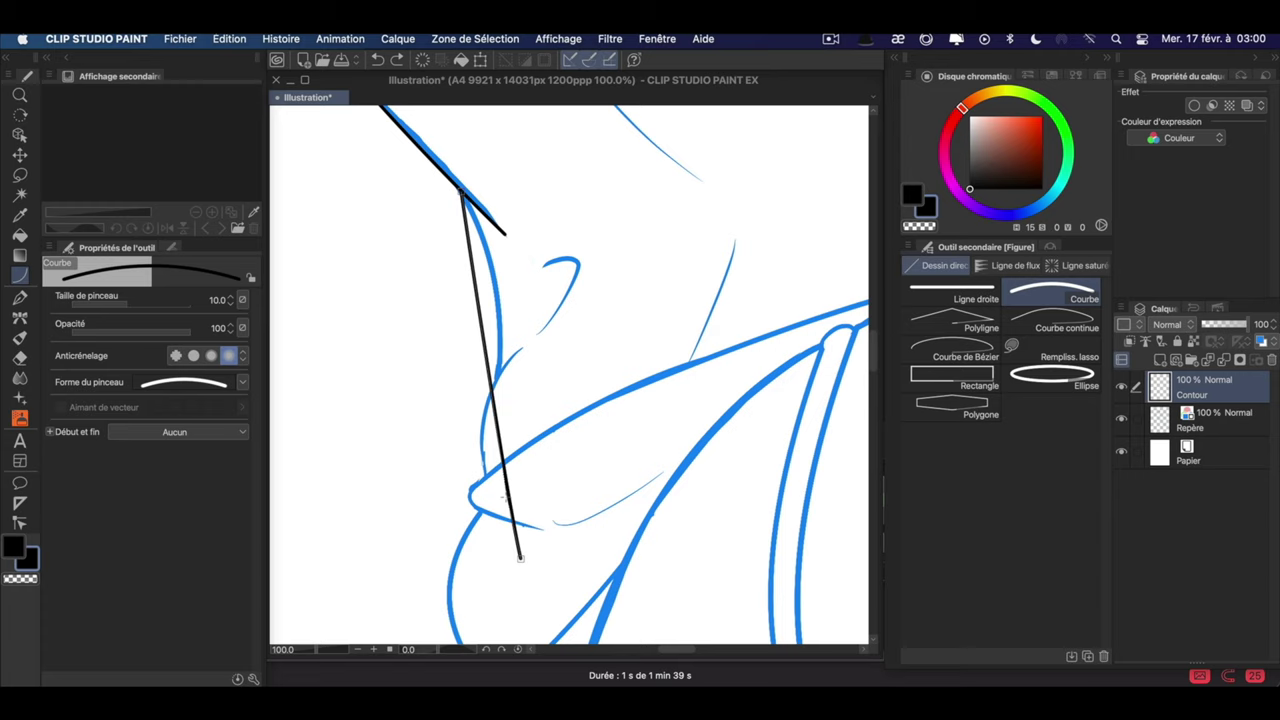
pyautogui.press('super+z')
pyautogui.click(466, 198)
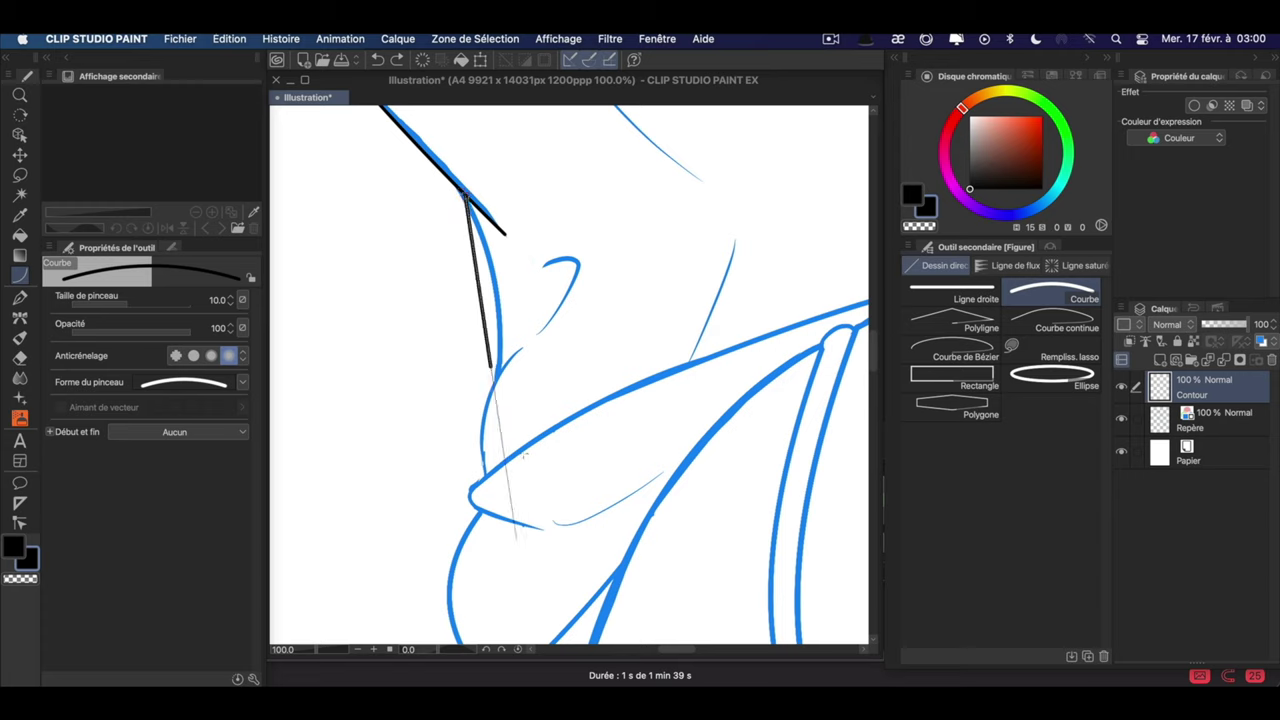
pyautogui.press('Escape')
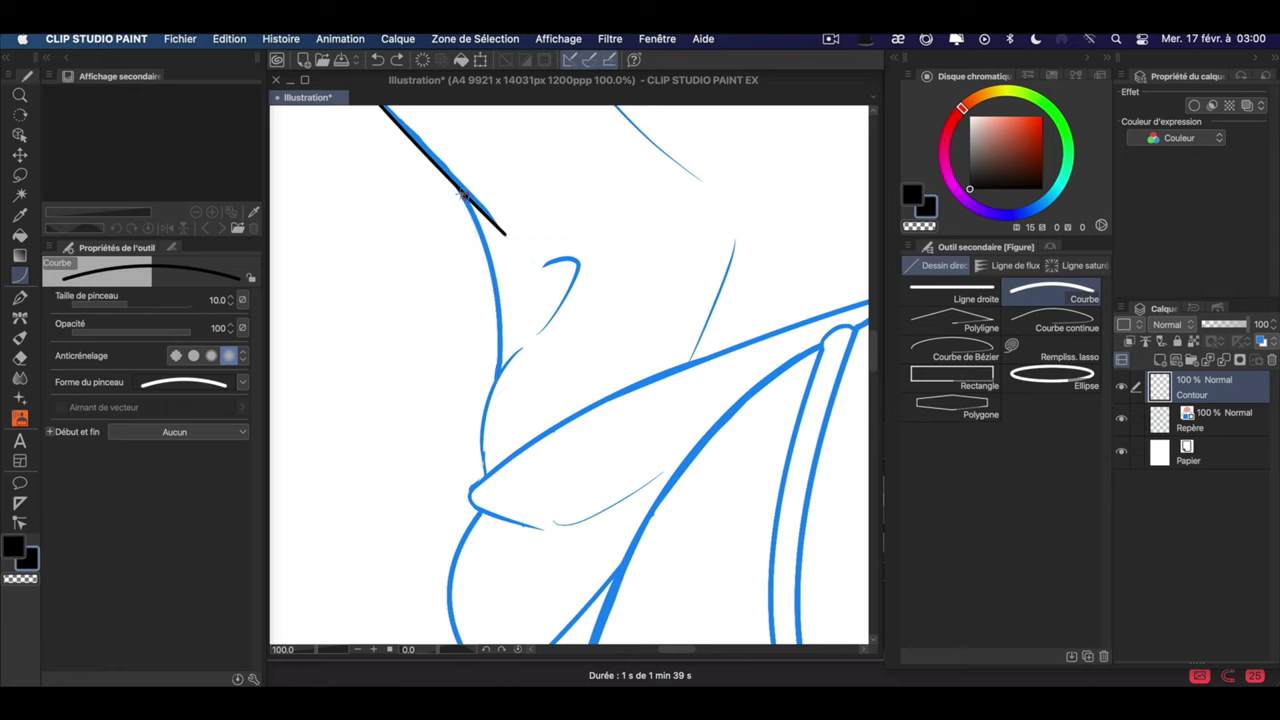
# Trace the lower side of the shirt down to the waist and the shirt's hem line above the shorts with black curves.
pyautogui.moveTo(463, 197)
pyautogui.mouseDown()
pyautogui.moveTo(543, 527)
pyautogui.moveTo(466, 400)
pyautogui.moveTo(490, 390)
pyautogui.mouseUp()
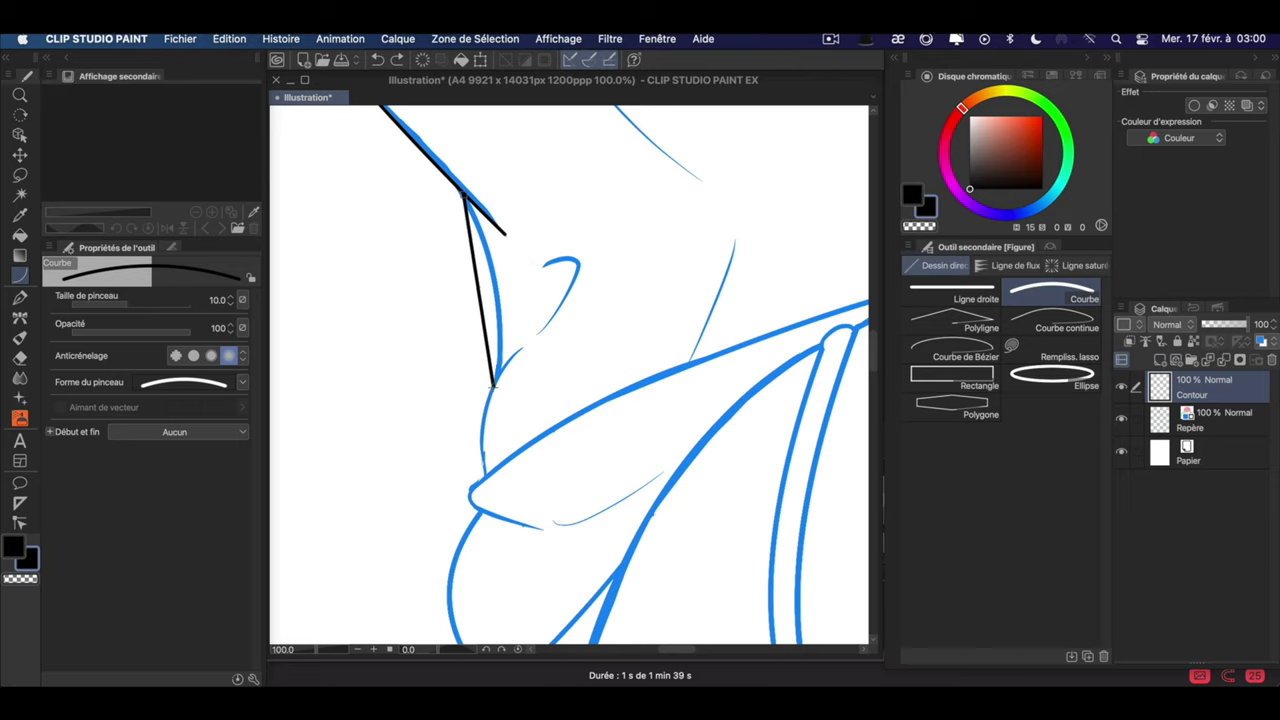
pyautogui.click(502, 257)
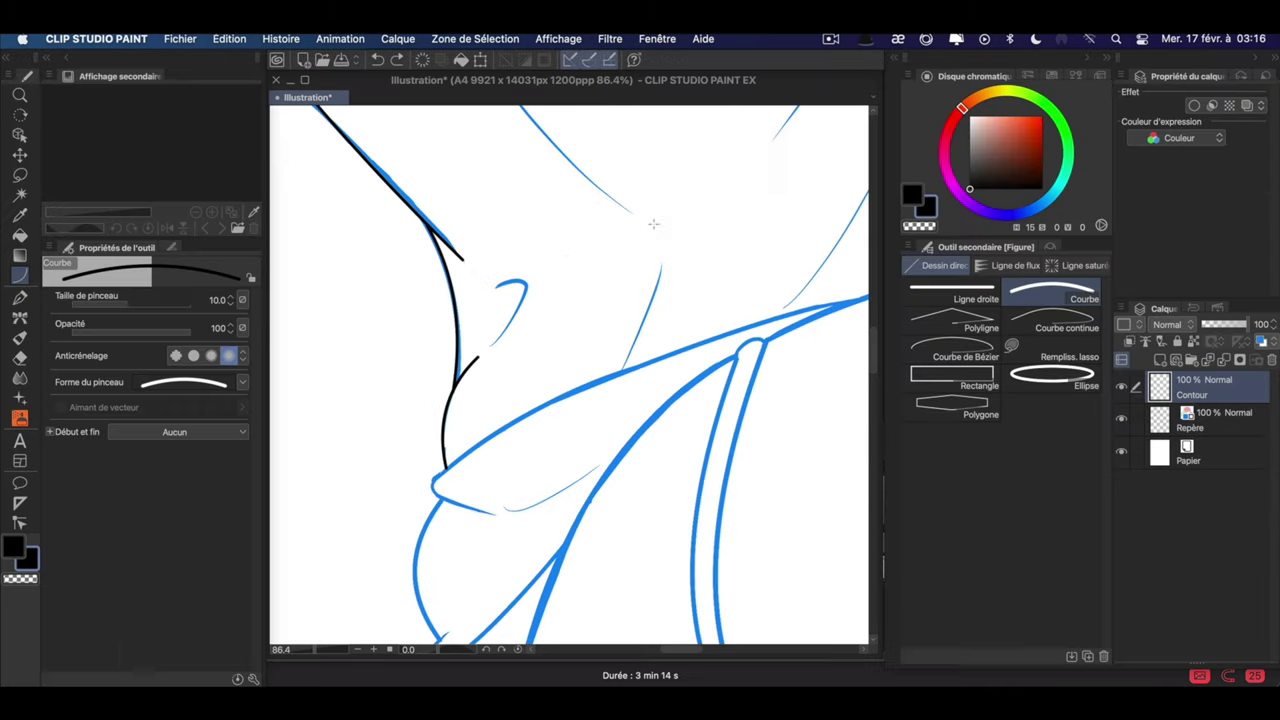
pyautogui.hscroll(5, 594, 371)
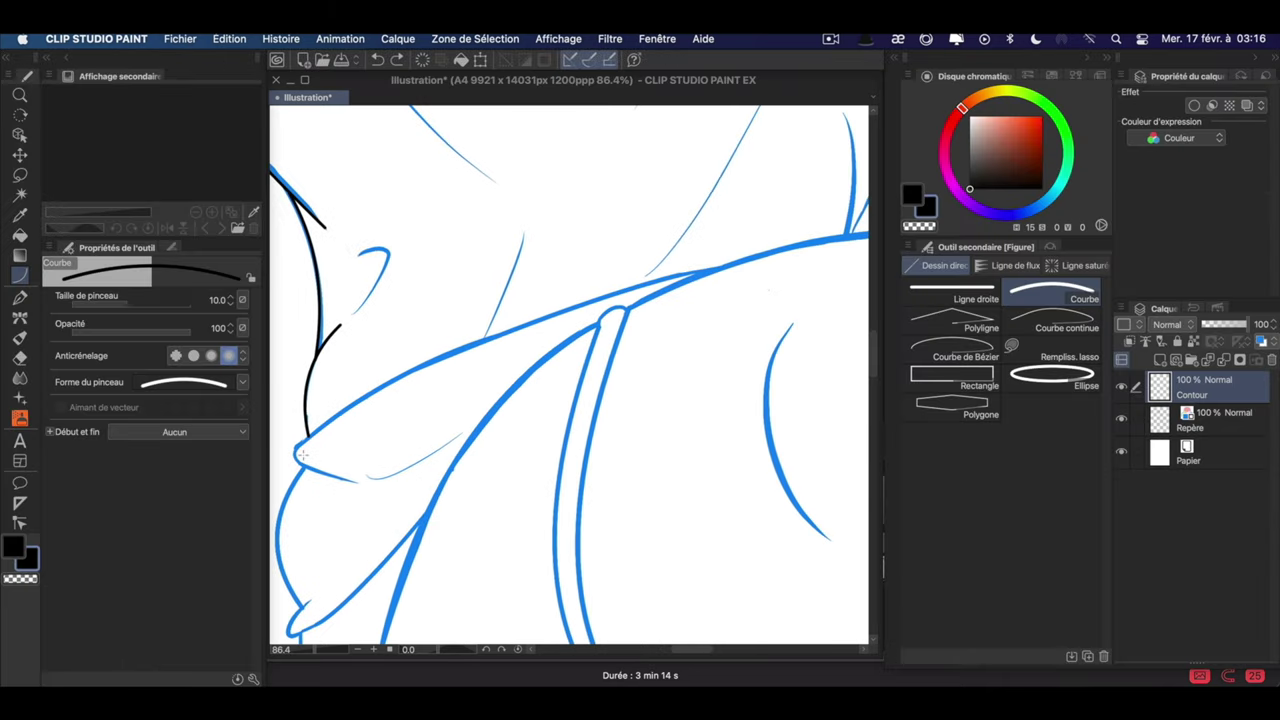
pyautogui.moveTo(517, 247)
pyautogui.mouseDown()
pyautogui.moveTo(762, 274)
pyautogui.moveTo(724, 266)
pyautogui.mouseUp()
pyautogui.click(423, 329)
pyautogui.moveTo(768, 312); pyautogui.dragTo(569, 395)
pyautogui.hscroll(3, 569, 396)
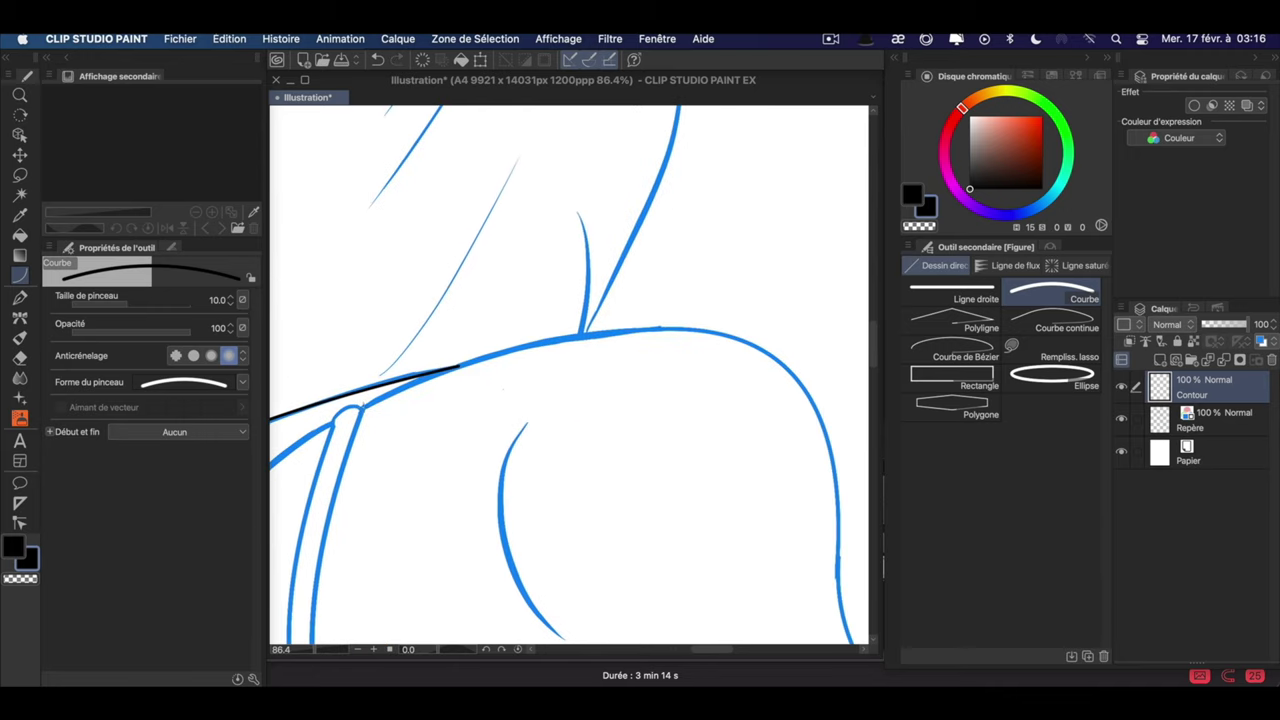
# Trace the upper edge of the raised thigh with a black curve and erase its far end with the Vecteur eraser.
pyautogui.moveTo(358, 412); pyautogui.dragTo(797, 387)
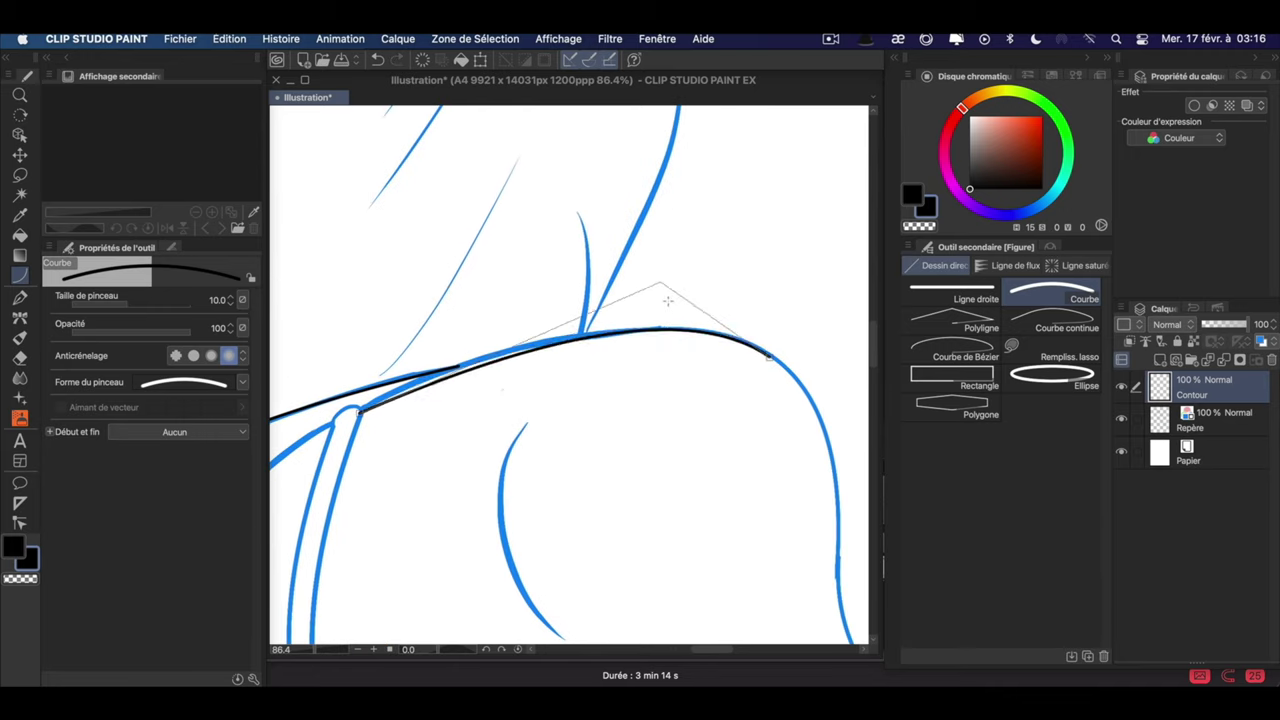
pyautogui.press('Escape')
pyautogui.moveTo(358, 412); pyautogui.dragTo(756, 346)
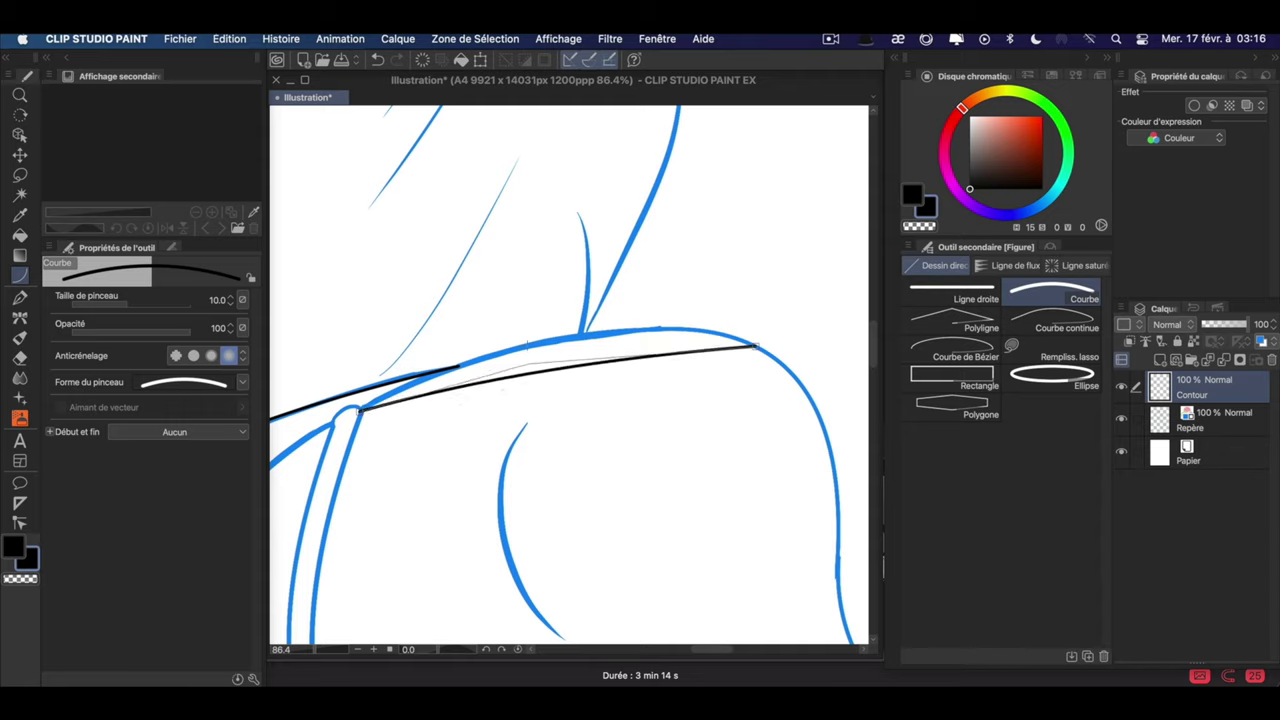
pyautogui.click(550, 309)
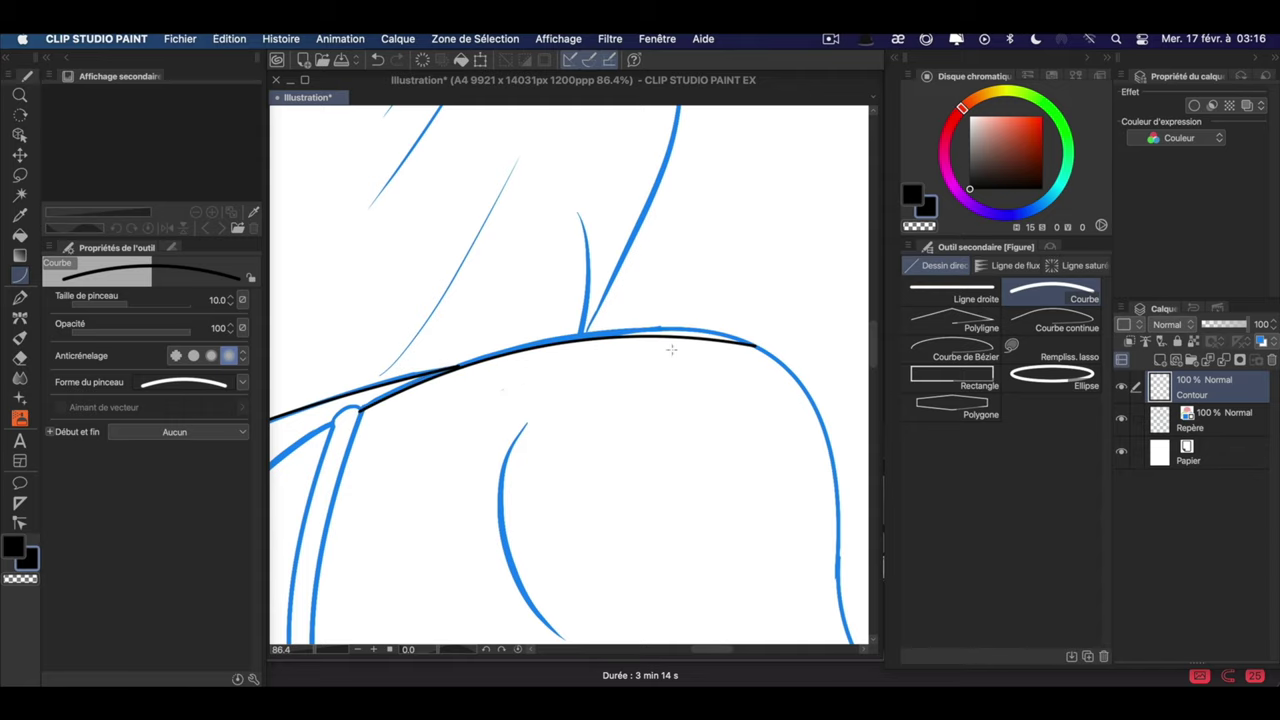
pyautogui.press('e')
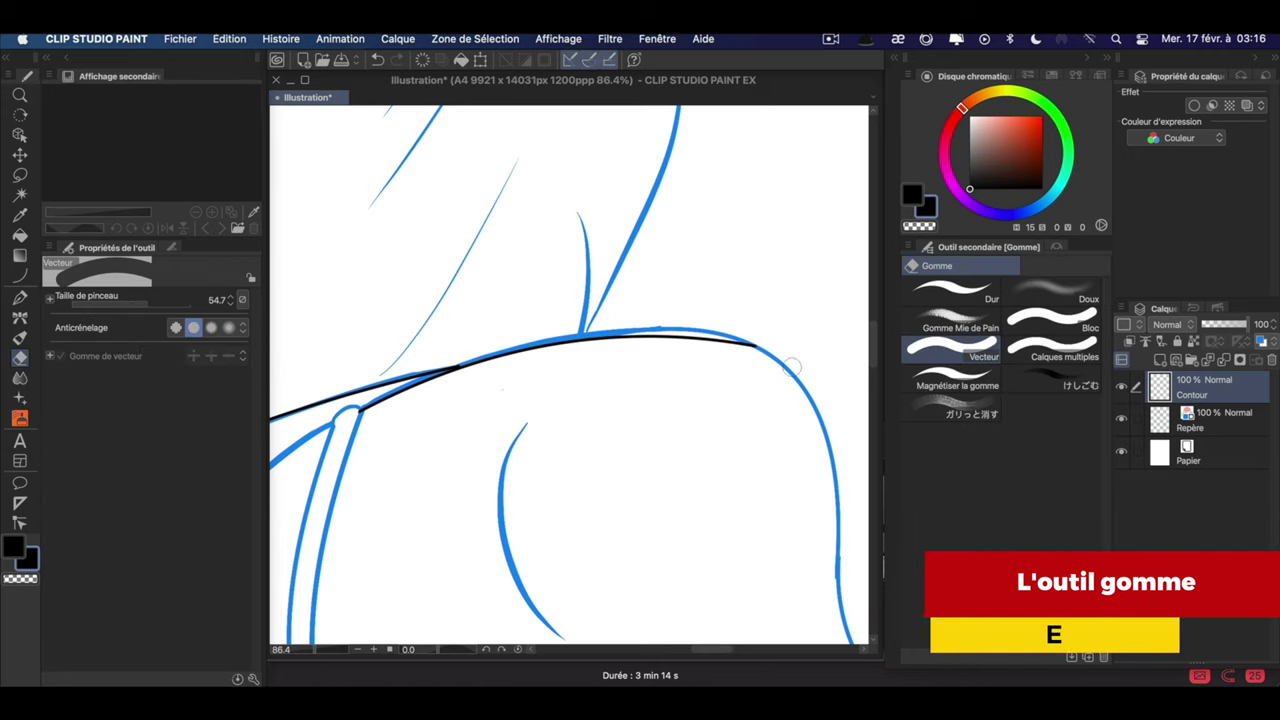
pyautogui.moveTo(706, 340); pyautogui.dragTo(566, 340)
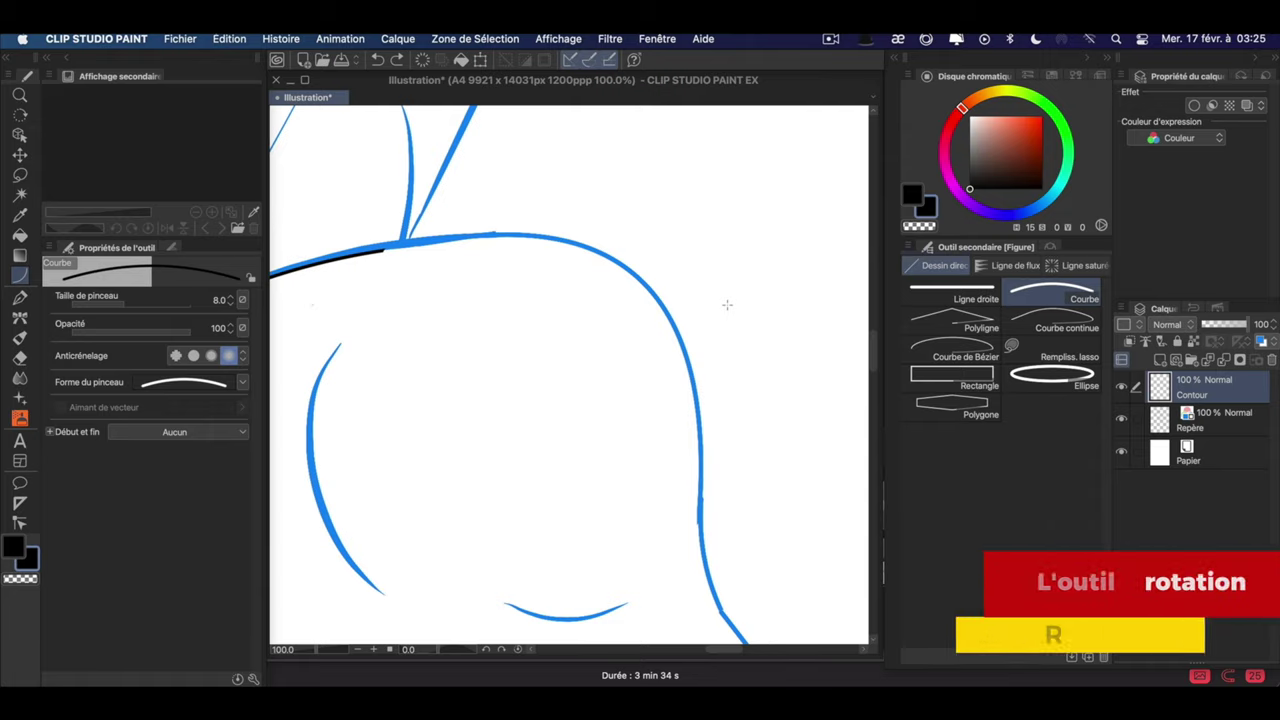
# Rotate the canvas to about -69.4° and trace the rounded outline of the raised knee with one black Courbe curve.
pyautogui.press('r')
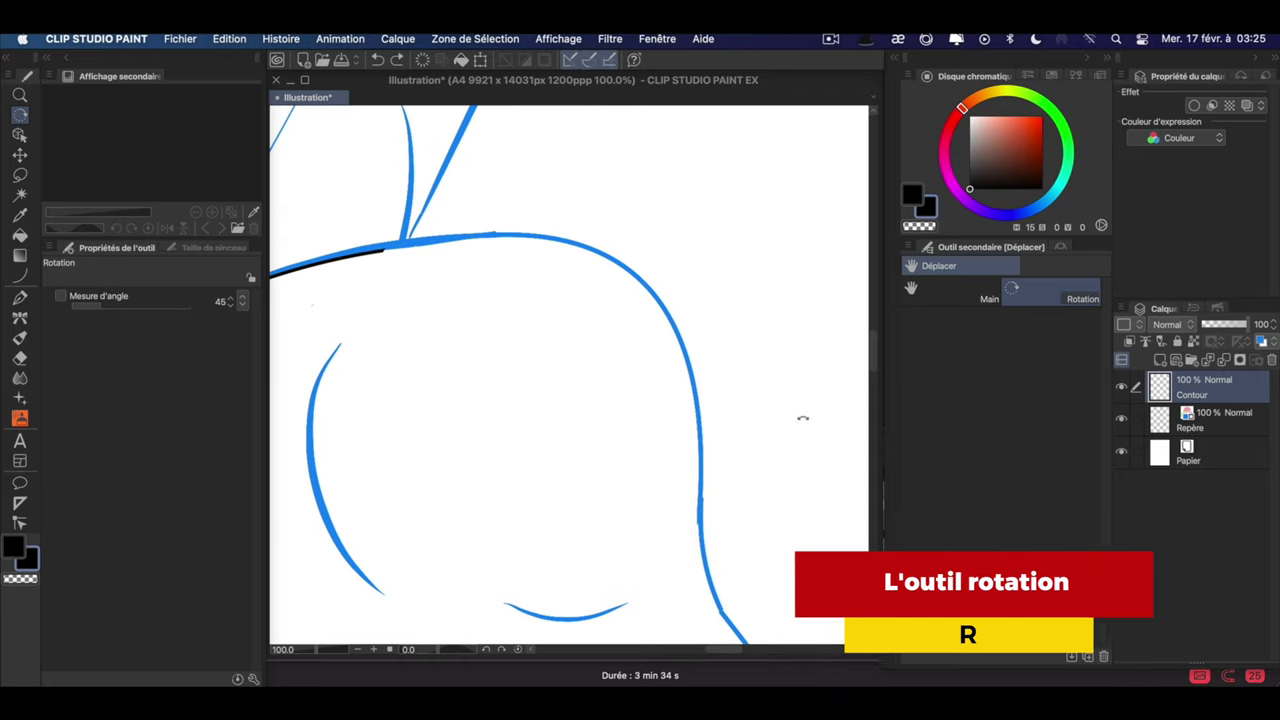
pyautogui.moveTo(803, 420); pyautogui.dragTo(647, 226)
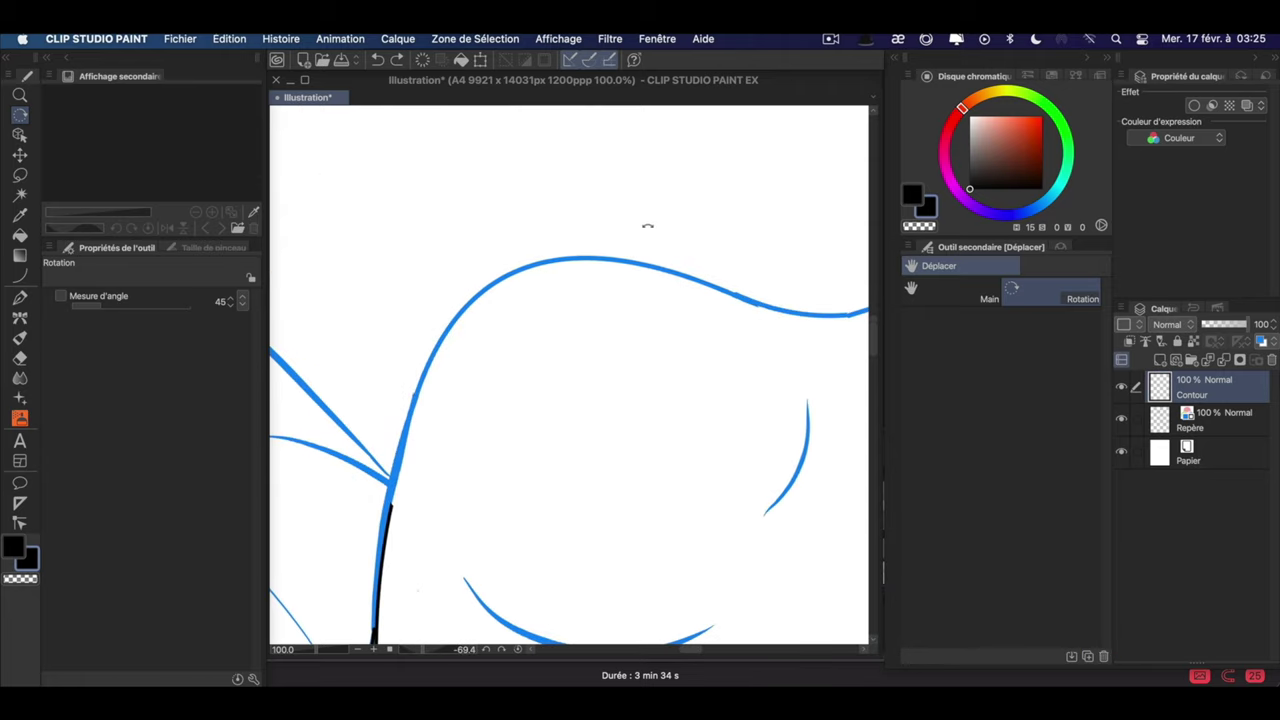
pyautogui.moveTo(765, 445); pyautogui.dragTo(665, 429)
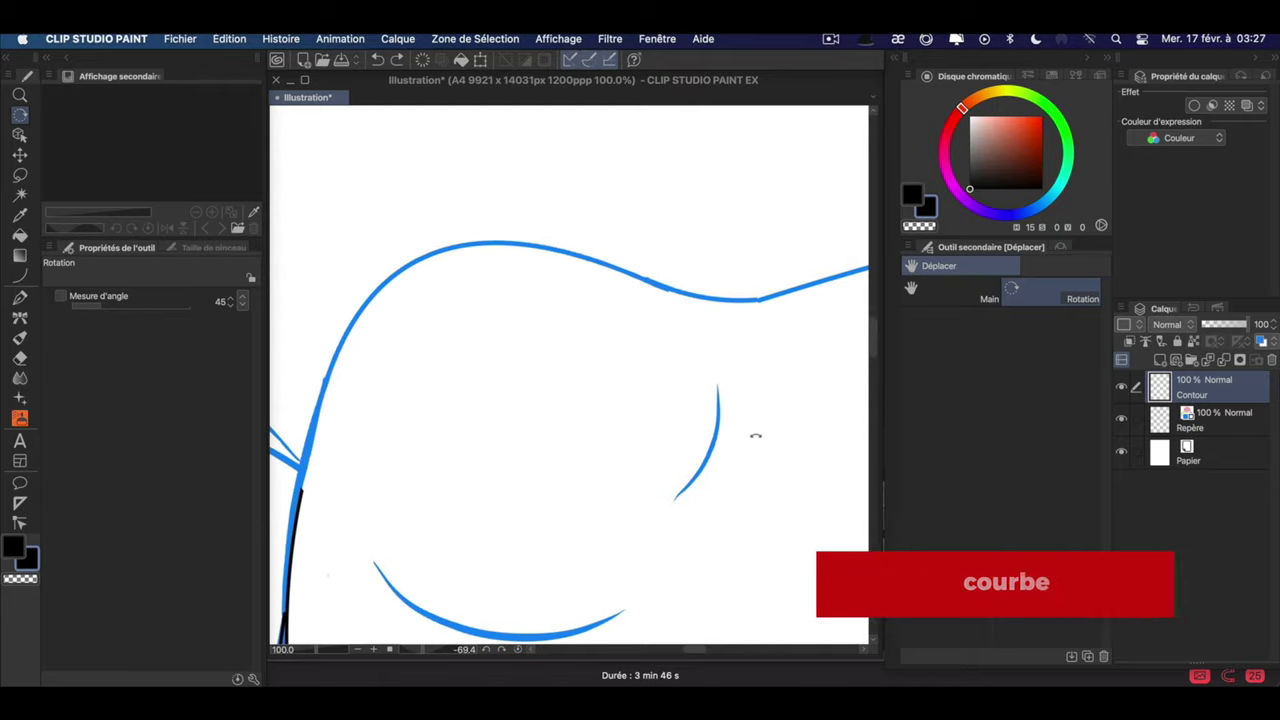
pyautogui.press('u')
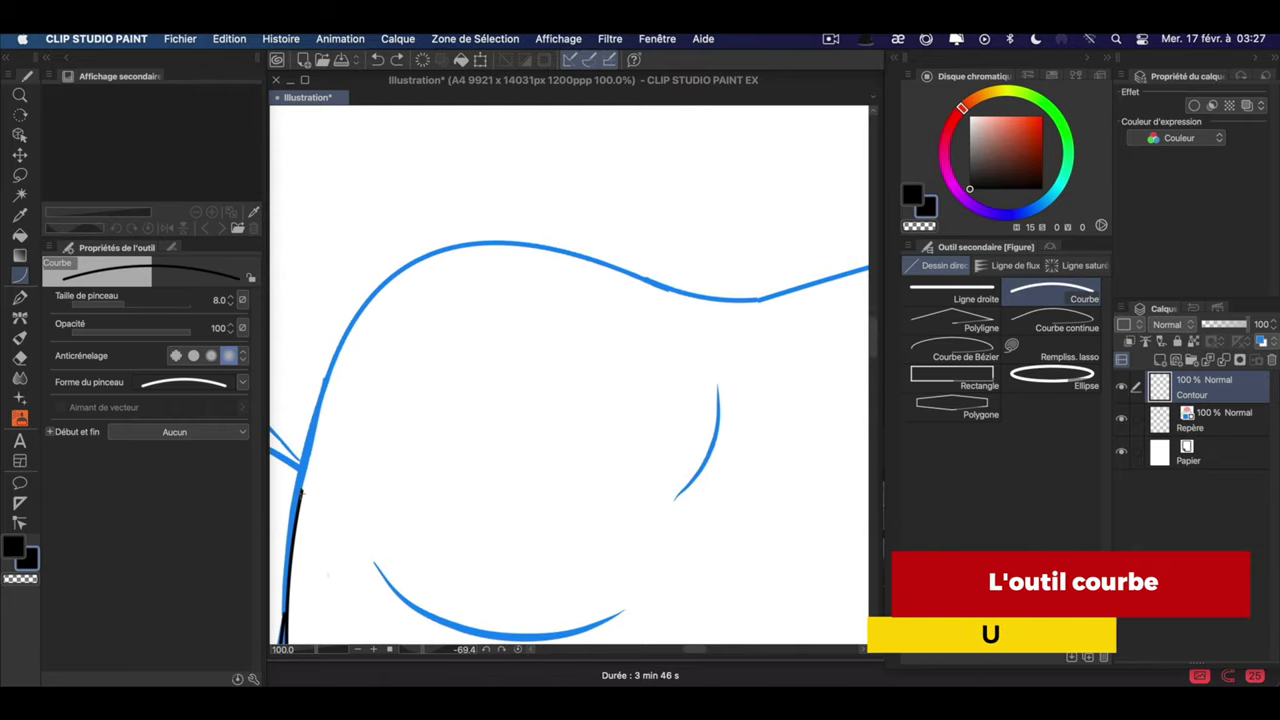
pyautogui.moveTo(302, 494); pyautogui.dragTo(702, 298)
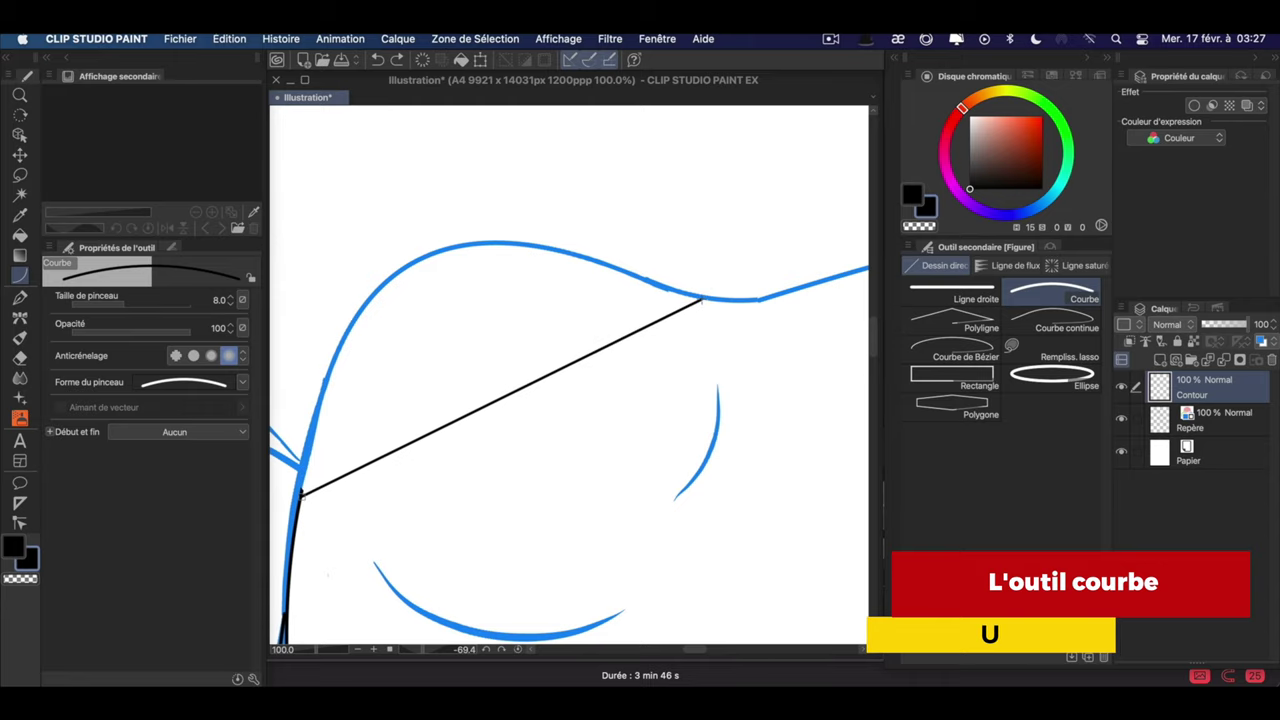
pyautogui.click(336, 122)
# Rotate the canvas in 45° increments, fit the whole page in the window and return the canvas to 0°.
pyautogui.press('r')
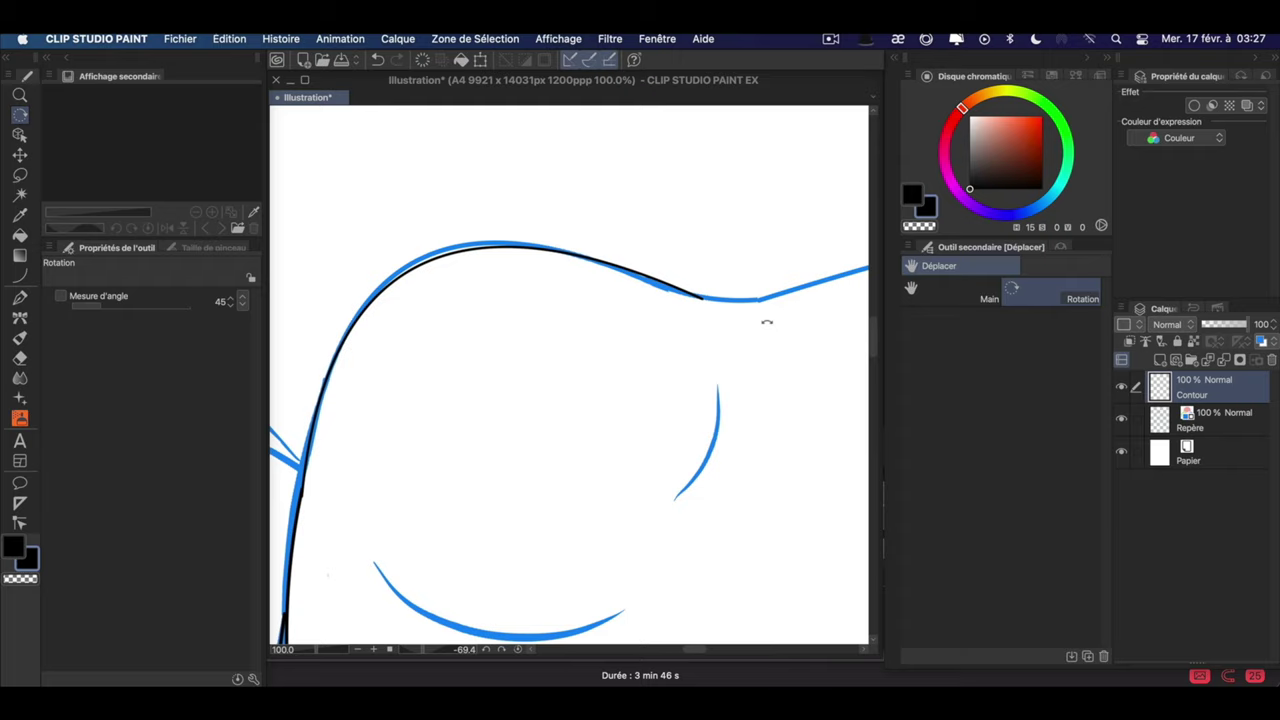
pyautogui.hotkey('shift', 'r')
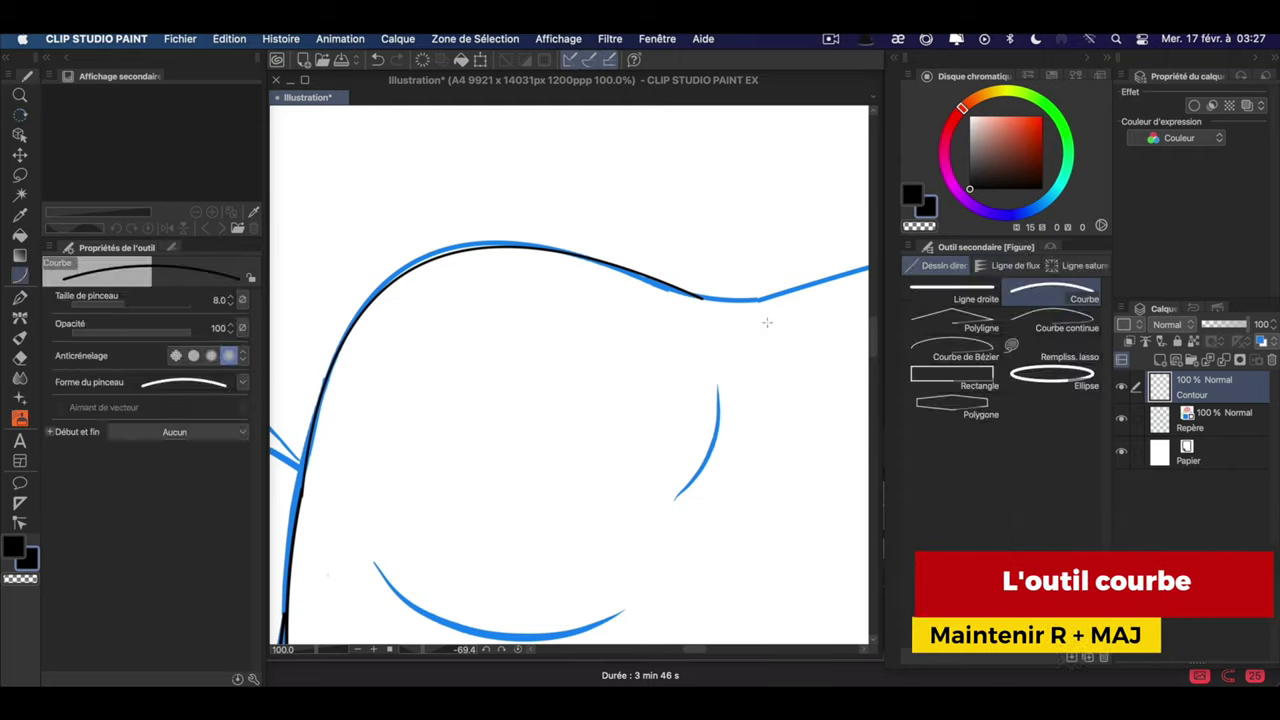
pyautogui.moveTo(700, 251); pyautogui.dragTo(690, 517)
pyautogui.press('super+0')
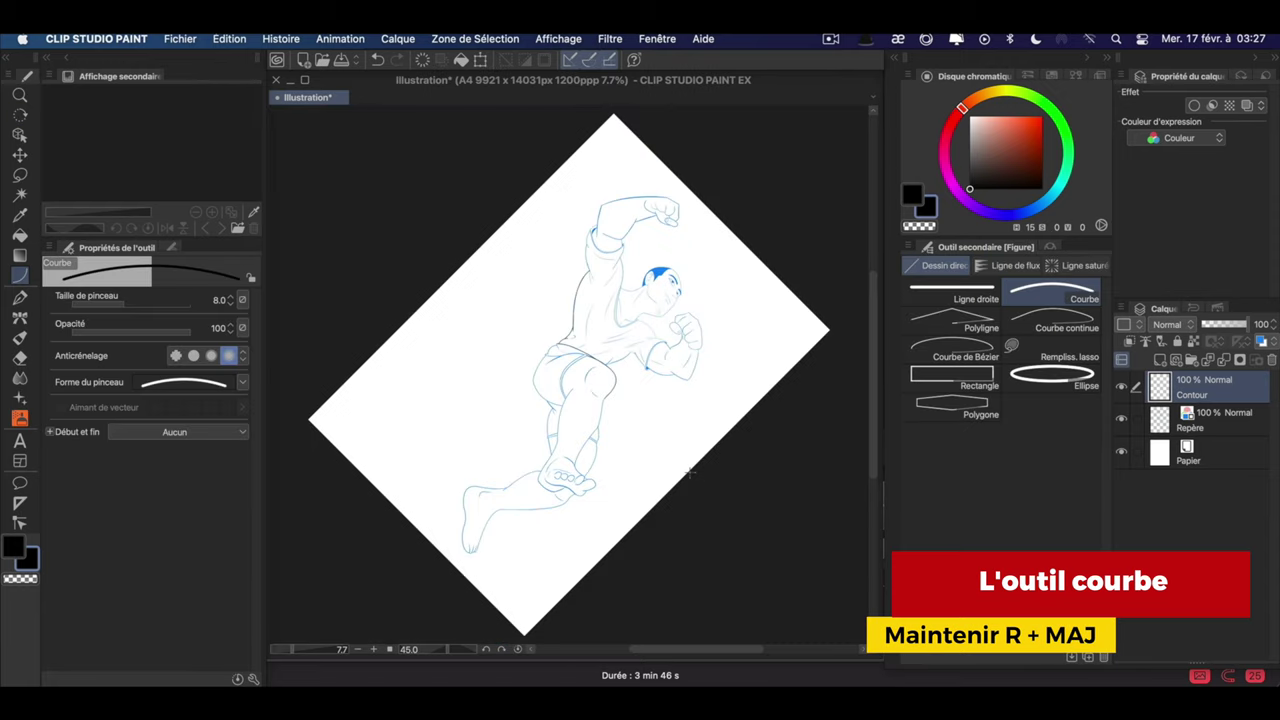
pyautogui.hotkey('shift', 'r')
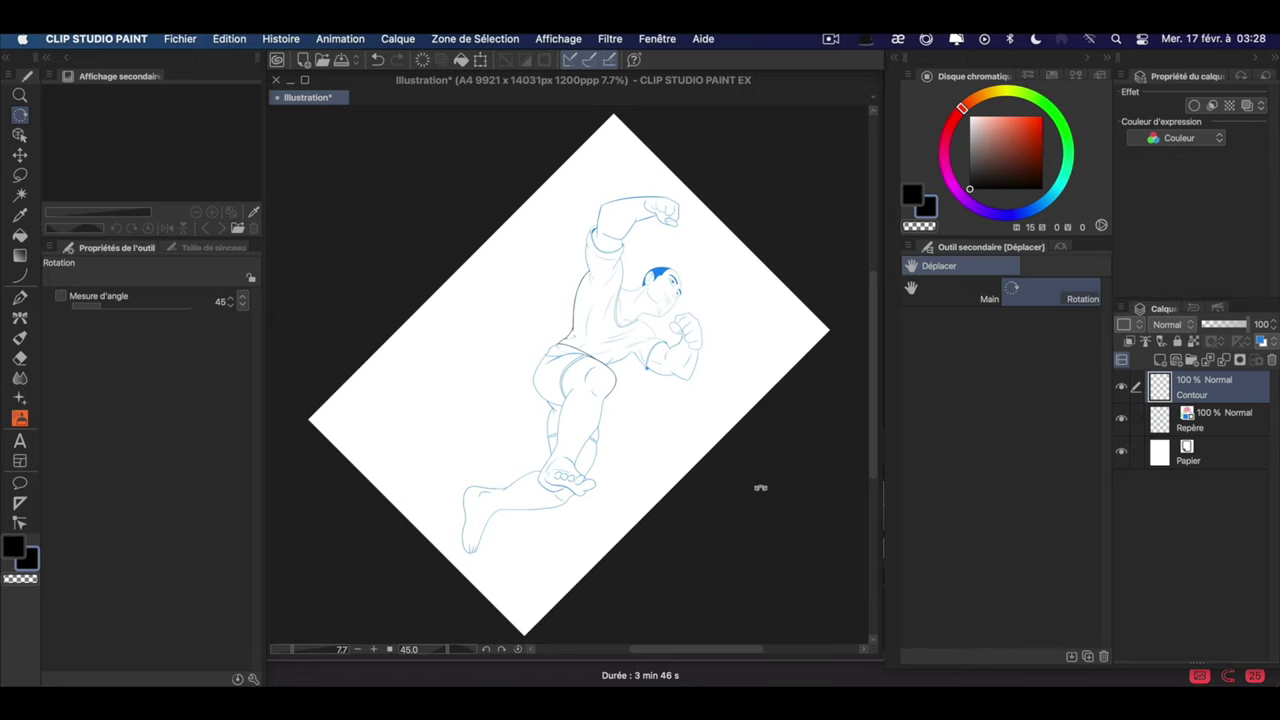
pyautogui.moveTo(760, 487); pyautogui.dragTo(785, 358)
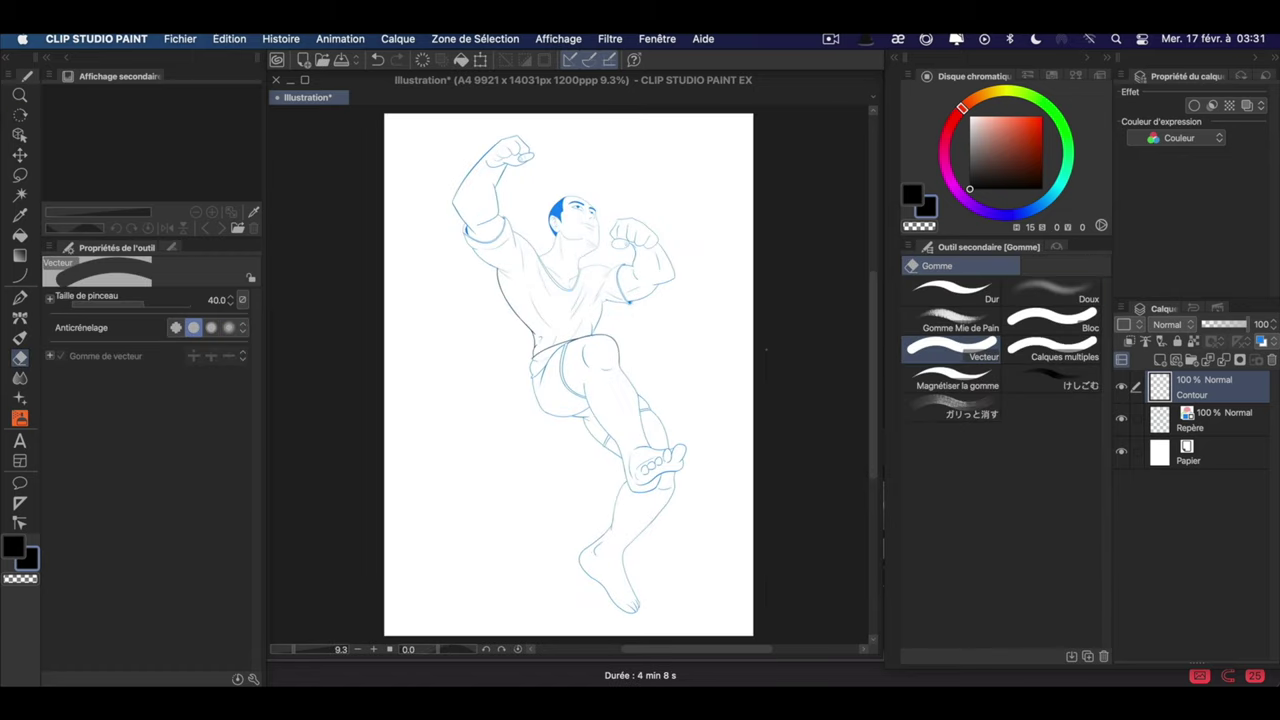
# Trace the face's outer edge from the far eyebrow down to the cheekbone with a black curve.
pyautogui.press('/')
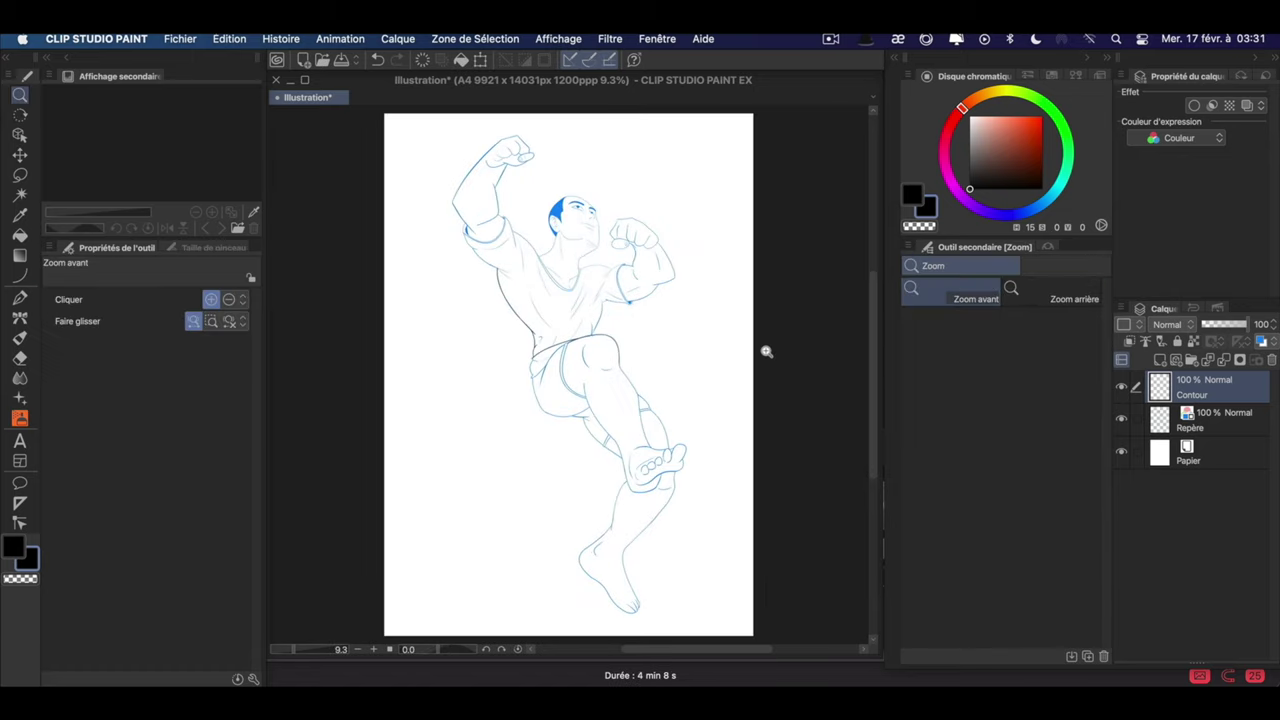
pyautogui.moveTo(585, 212); pyautogui.dragTo(727, 327)
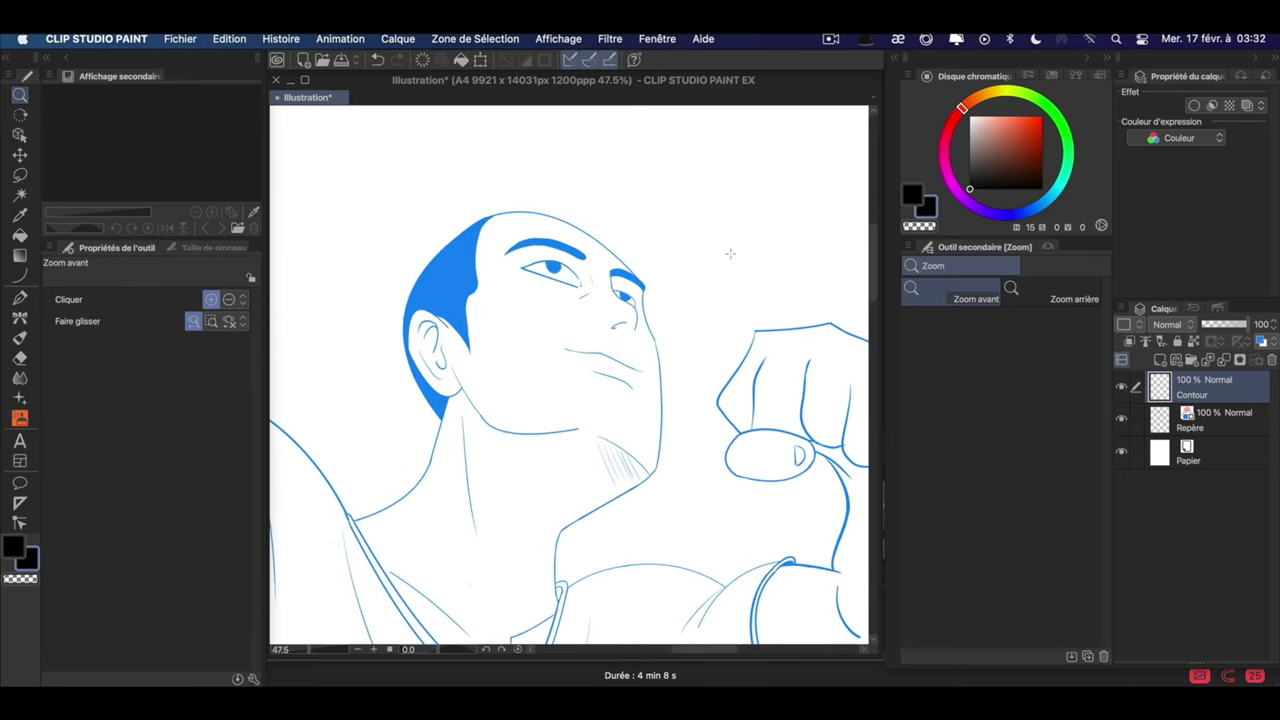
pyautogui.press('u')
pyautogui.moveTo(645, 285); pyautogui.dragTo(655, 344)
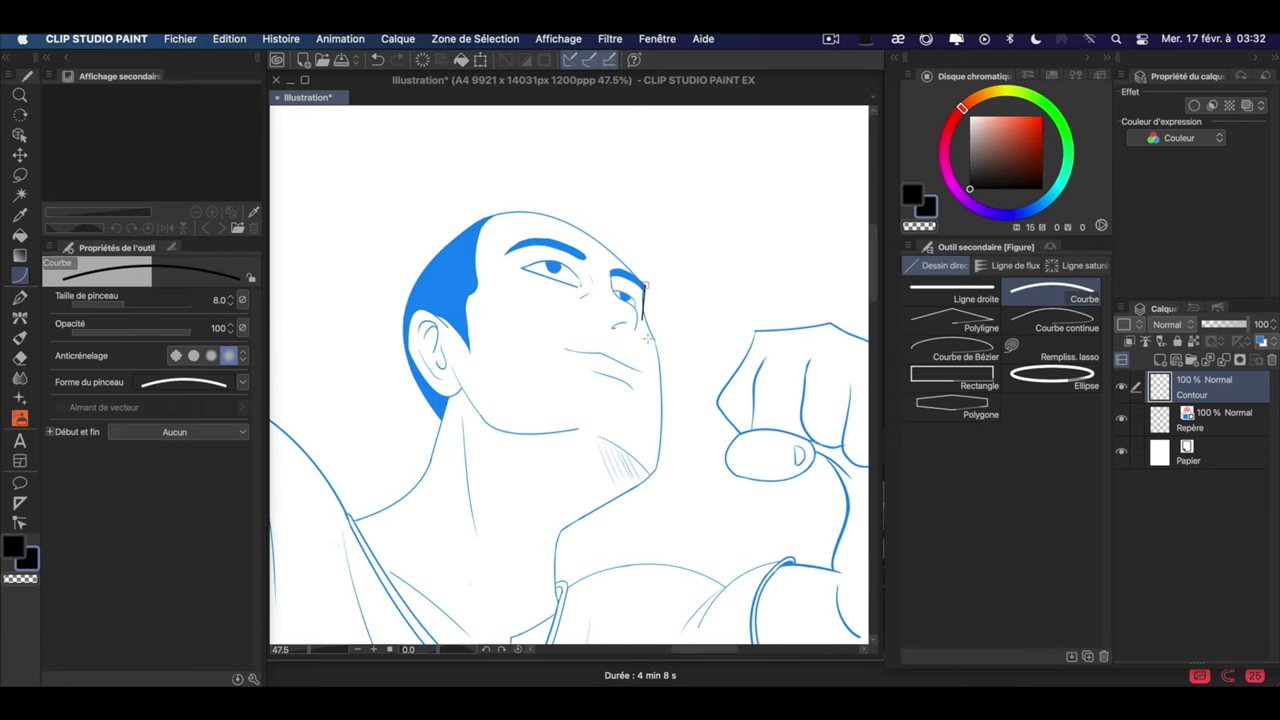
pyautogui.click(658, 350)
# Trace the face's outer edge from the cheekbone down around the chin and along the underside of the jaw with black curves.
pyautogui.press('/')
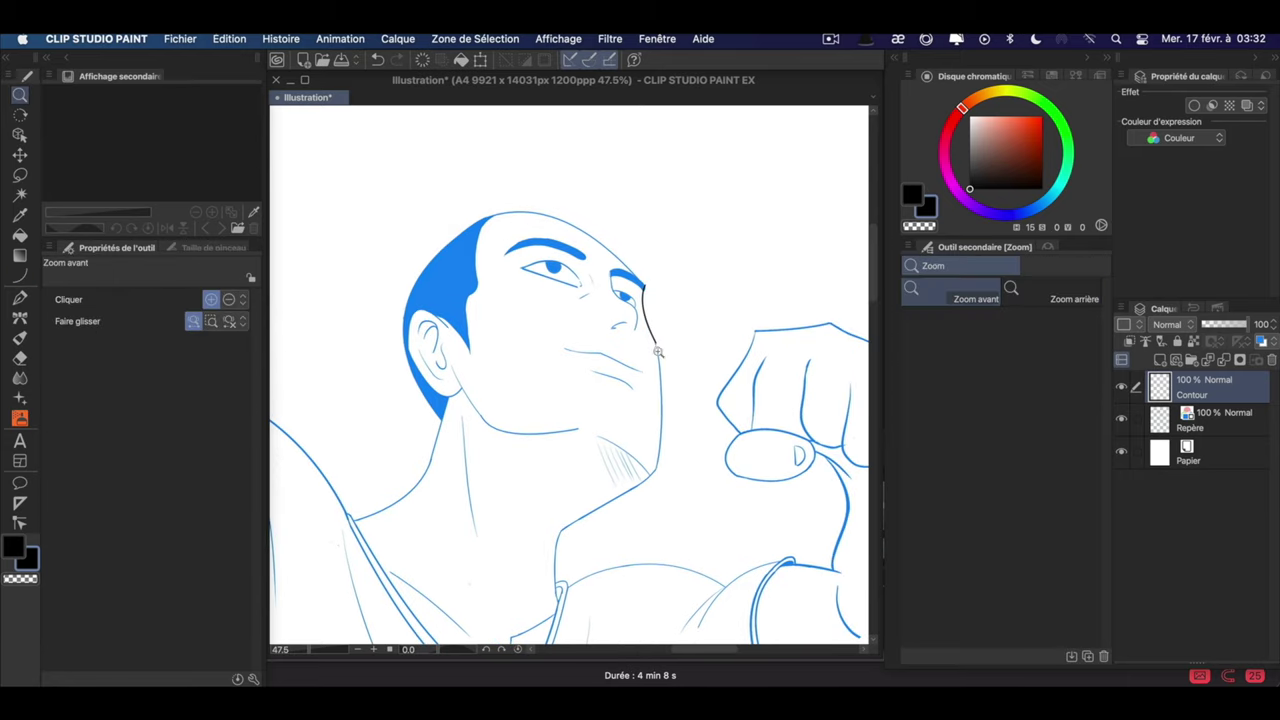
pyautogui.moveTo(673, 355)
pyautogui.mouseDown()
pyautogui.moveTo(694, 383)
pyautogui.moveTo(673, 315)
pyautogui.moveTo(608, 546)
pyautogui.moveTo(697, 363)
pyautogui.moveTo(687, 373)
pyautogui.mouseUp()
pyautogui.press('u')
pyautogui.click(672, 460)
pyautogui.moveTo(482, 559)
pyautogui.mouseDown()
pyautogui.moveTo(509, 431)
pyautogui.moveTo(499, 449)
pyautogui.moveTo(668, 342)
pyautogui.moveTo(678, 556)
pyautogui.mouseUp()
pyautogui.click(479, 477)
pyautogui.click(670, 343)
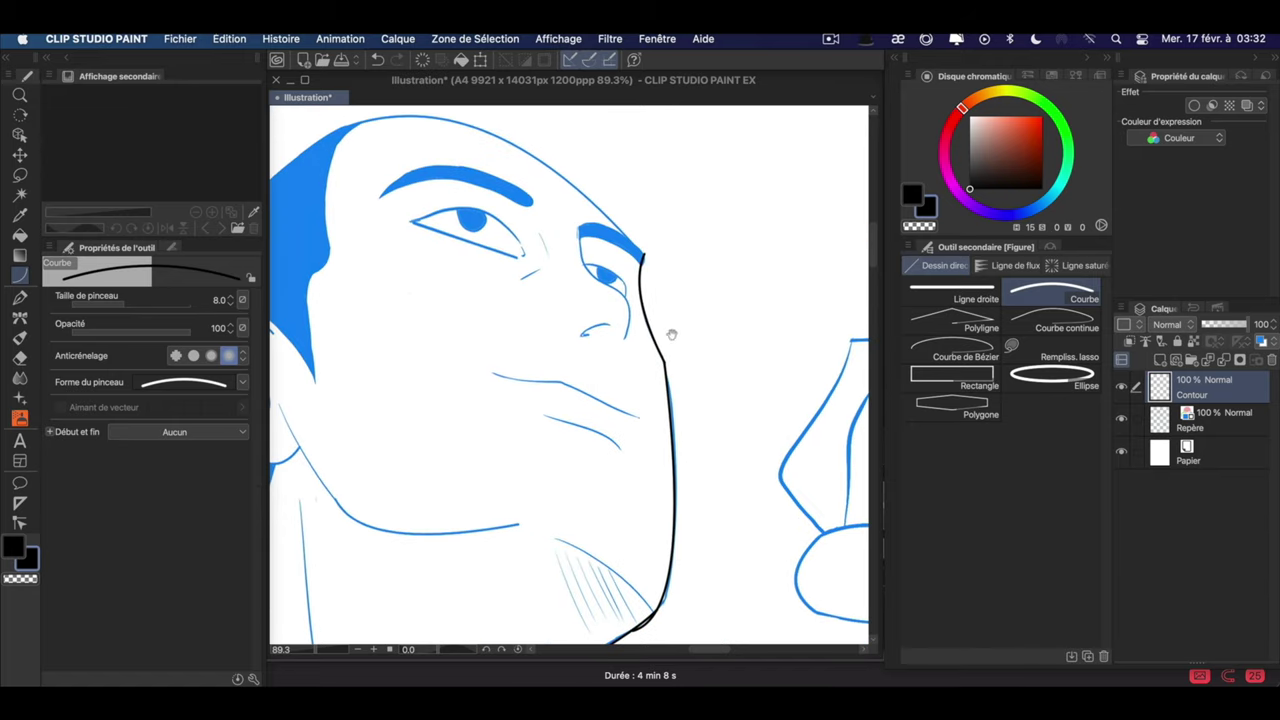
# Outline the nearer eyebrow with black curves along its upper edge, inner tip and lower edge.
pyautogui.moveTo(671, 334); pyautogui.dragTo(669, 429)
pyautogui.moveTo(378, 292); pyautogui.dragTo(534, 296)
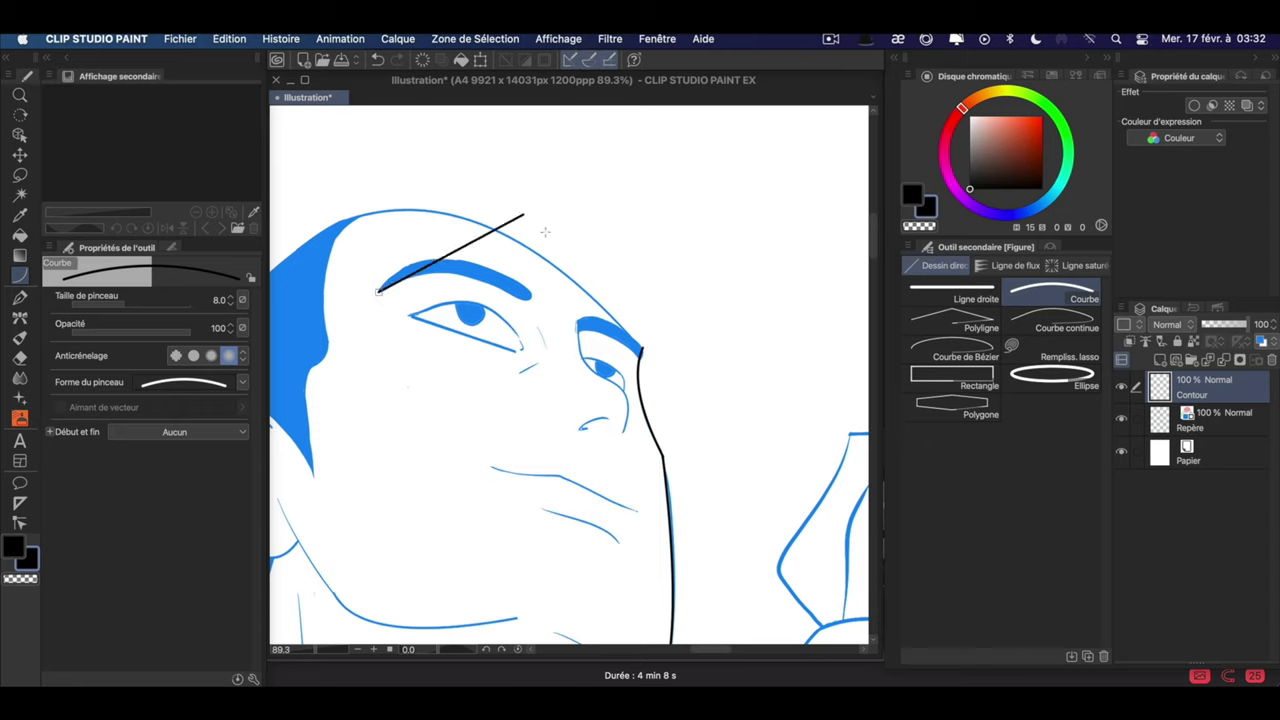
pyautogui.click(436, 222)
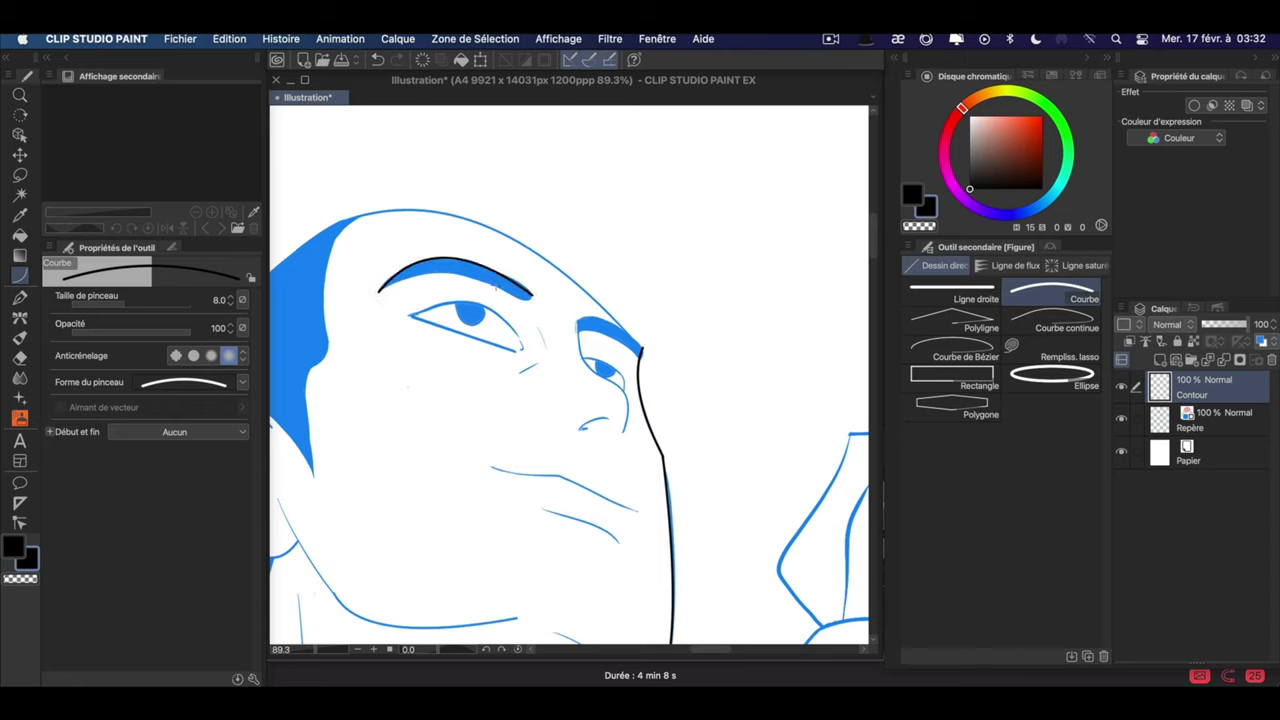
pyautogui.moveTo(507, 300); pyautogui.dragTo(532, 293)
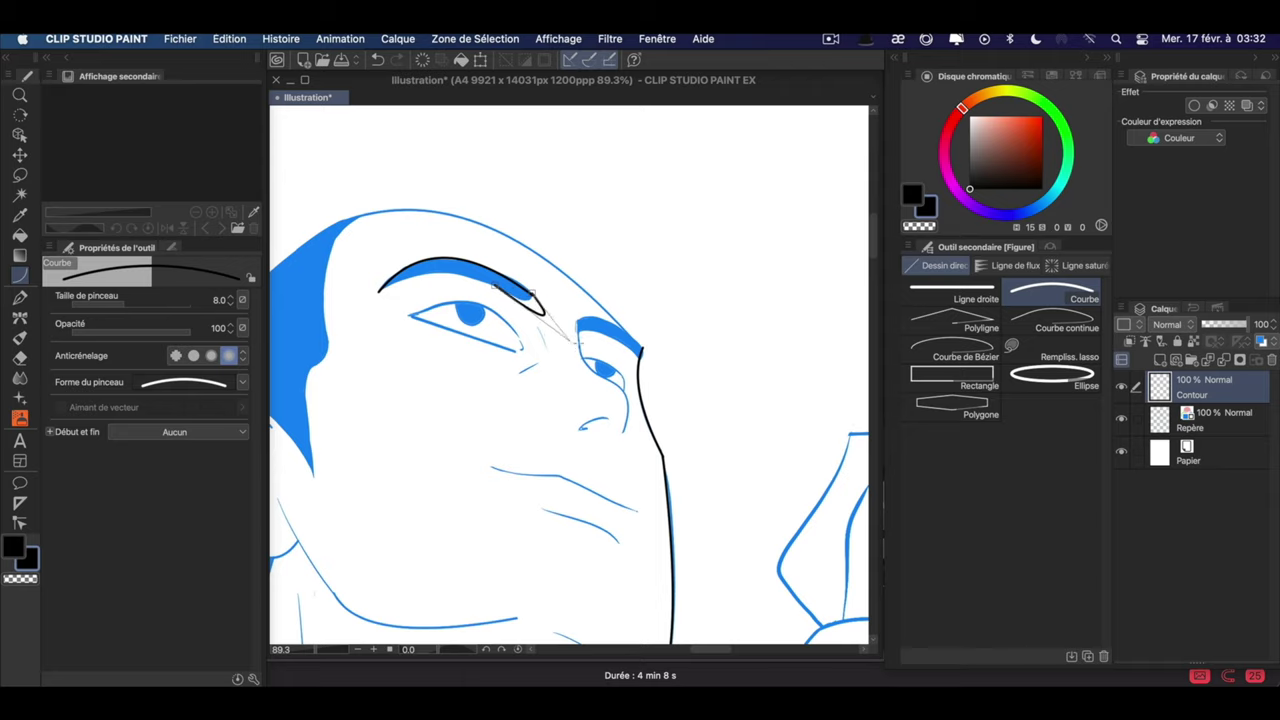
pyautogui.click(532, 306)
pyautogui.moveTo(378, 294); pyautogui.dragTo(510, 295)
pyautogui.click(449, 253)
# Outline the far eyebrow with black curves along its upper and lower edges.
pyautogui.moveTo(578, 329)
pyautogui.mouseDown()
pyautogui.moveTo(642, 360)
pyautogui.moveTo(700, 349)
pyautogui.moveTo(690, 342)
pyautogui.mouseUp()
pyautogui.click(587, 303)
pyautogui.click(615, 322)
pyautogui.press('super+z')
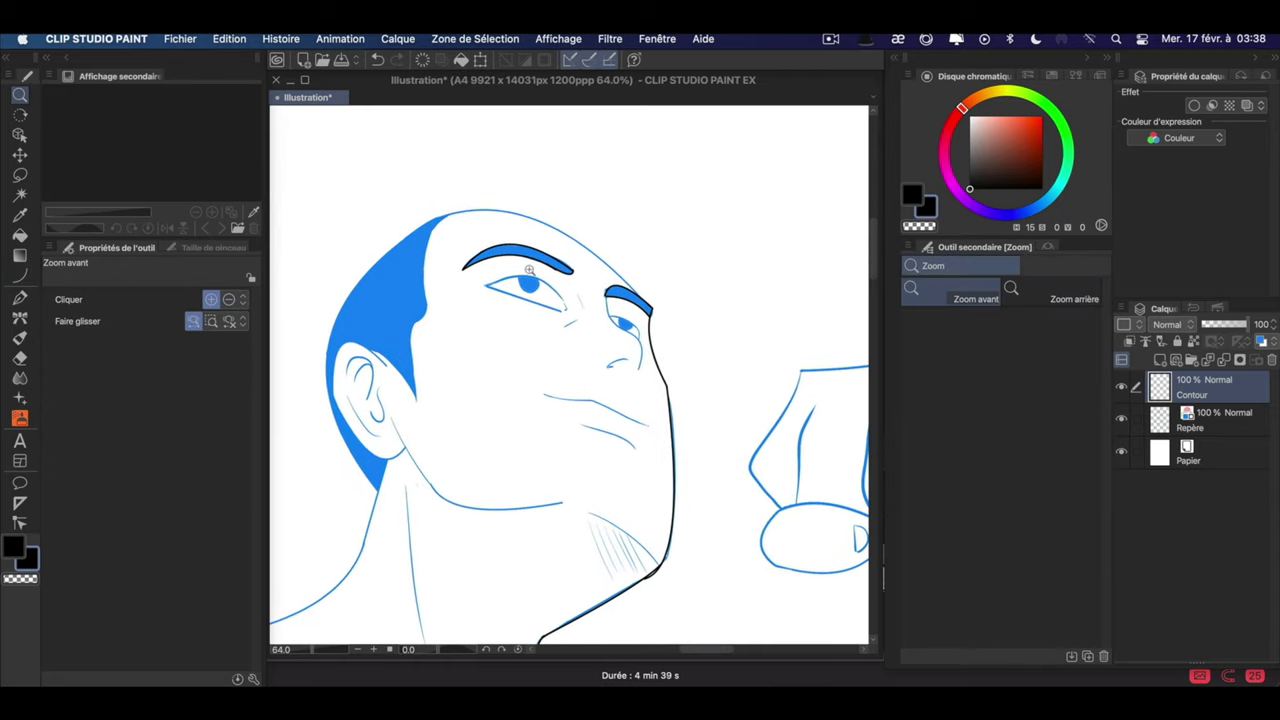
pyautogui.scroll(5, 563, 298)
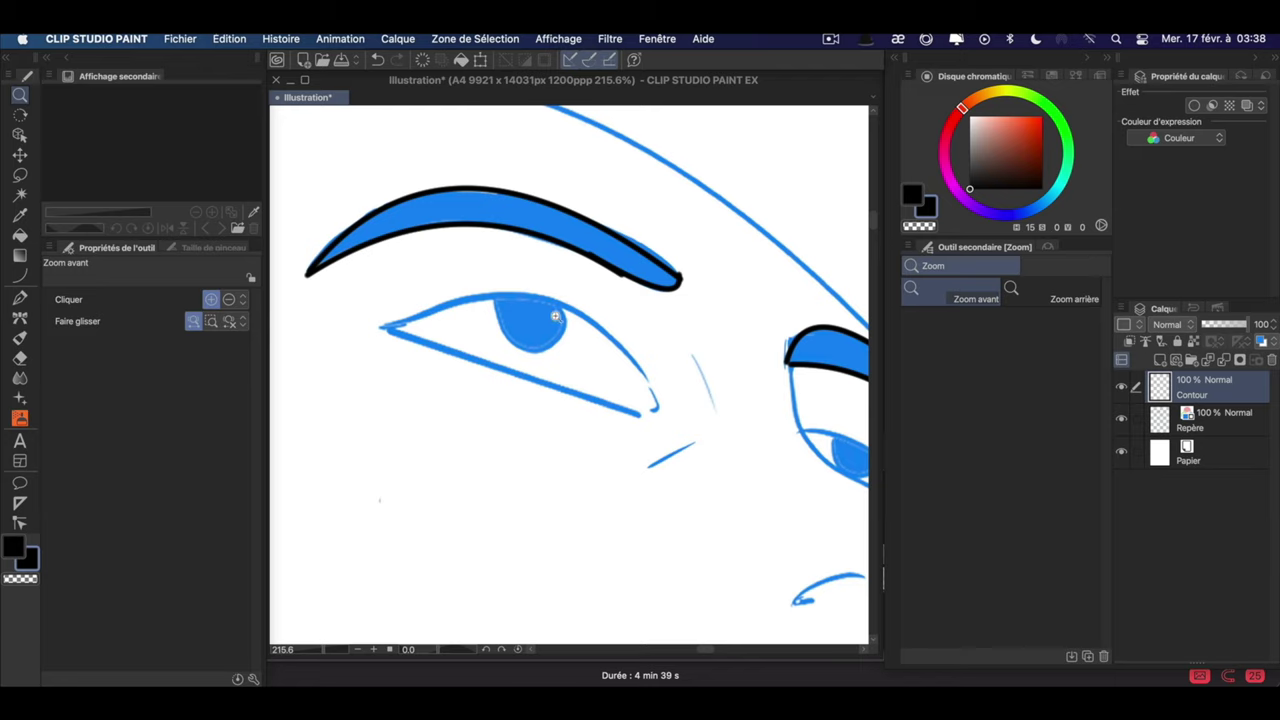
# Outline the nearer eye's iris with black curves along its rounded lower rim and its top edge.
pyautogui.moveTo(494, 300)
pyautogui.mouseDown()
pyautogui.moveTo(561, 342)
pyautogui.moveTo(532, 349)
pyautogui.mouseUp()
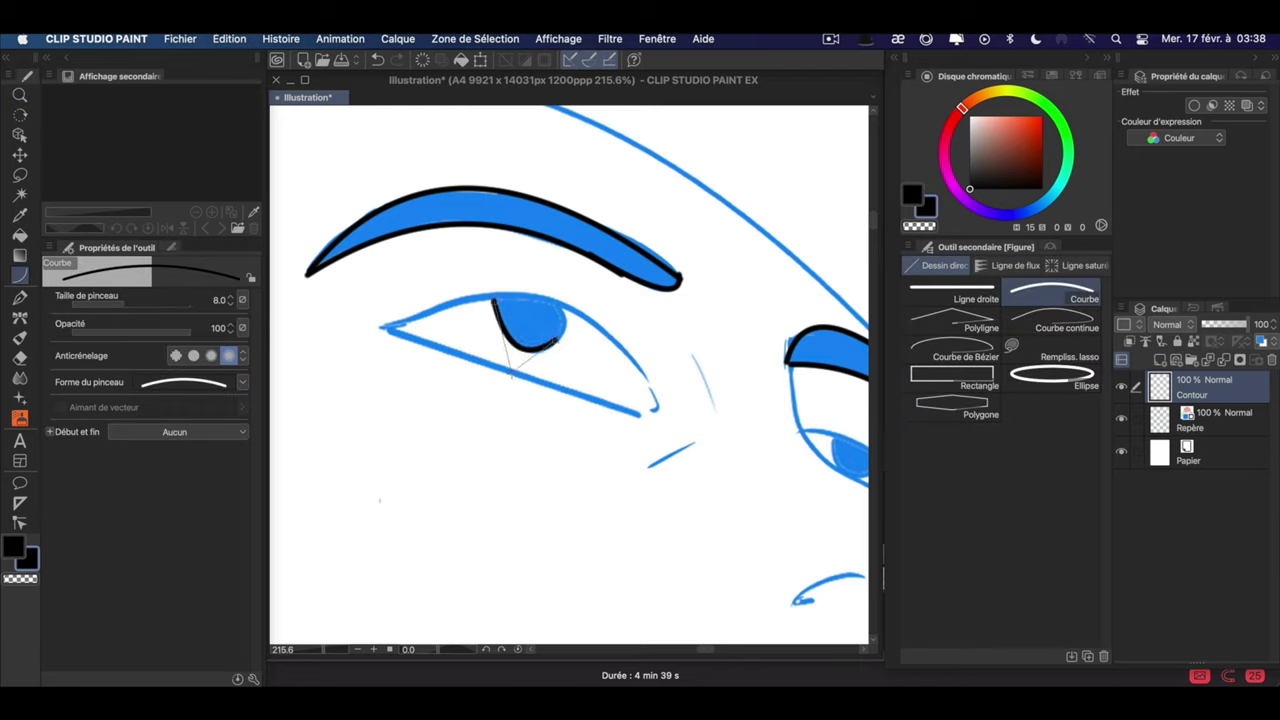
pyautogui.click(504, 368)
pyautogui.click(531, 349)
pyautogui.moveTo(494, 300); pyautogui.dragTo(565, 307)
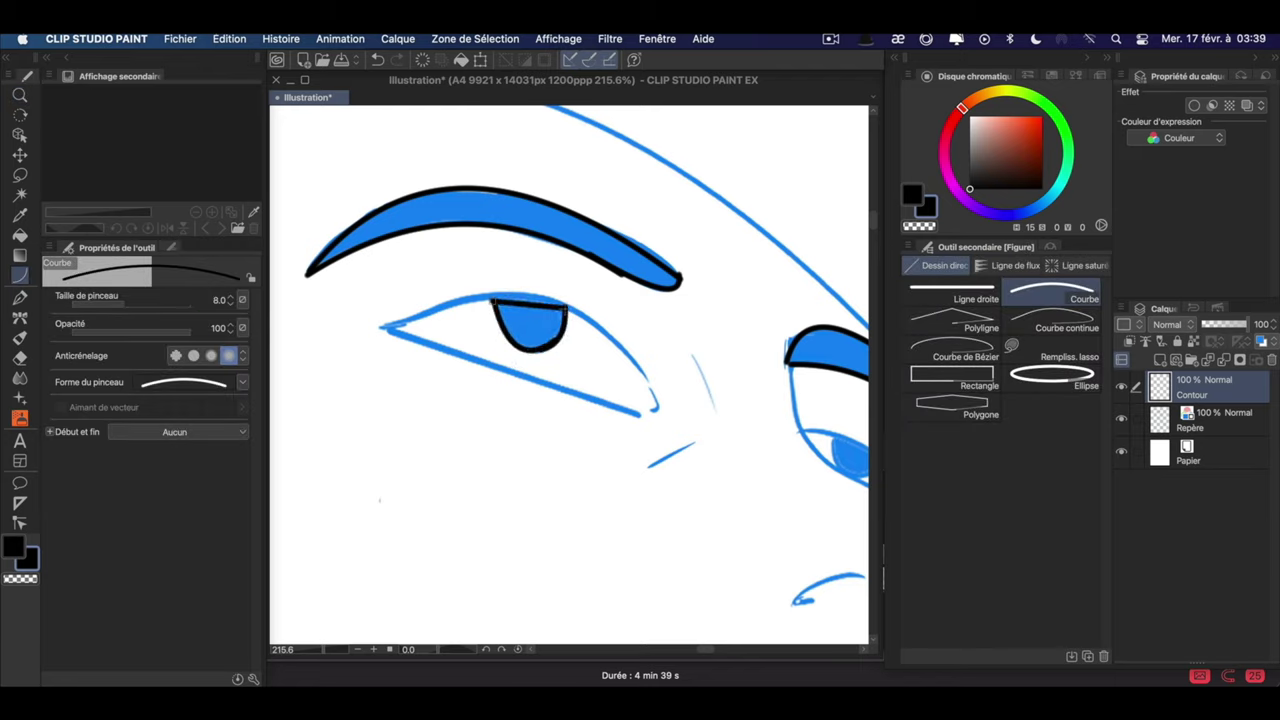
pyautogui.click(533, 267)
# Outline the far eye's upper lid and its iris with black curves.
pyautogui.moveTo(752, 445); pyautogui.dragTo(540, 418)
pyautogui.moveTo(620, 408)
pyautogui.mouseDown()
pyautogui.moveTo(675, 438)
pyautogui.moveTo(690, 484)
pyautogui.moveTo(618, 407)
pyautogui.moveTo(727, 465)
pyautogui.mouseUp()
pyautogui.click(644, 474)
pyautogui.click(693, 424)
pyautogui.click(605, 402)
# Trace the nearer eye's upper and lower lids from the outer corner towards the inner corner, undoing the last stray stroke.
pyautogui.moveTo(294, 366)
pyautogui.mouseDown()
pyautogui.moveTo(426, 302)
pyautogui.moveTo(558, 416)
pyautogui.mouseUp()
pyautogui.click(430, 278)
pyautogui.moveTo(296, 365); pyautogui.dragTo(565, 453)
pyautogui.click(550, 452)
pyautogui.press('super+z')
# Set the brush size to 5 and ink the two short crease lines between the nearer eye and the nose.
pyautogui.click(231, 303)
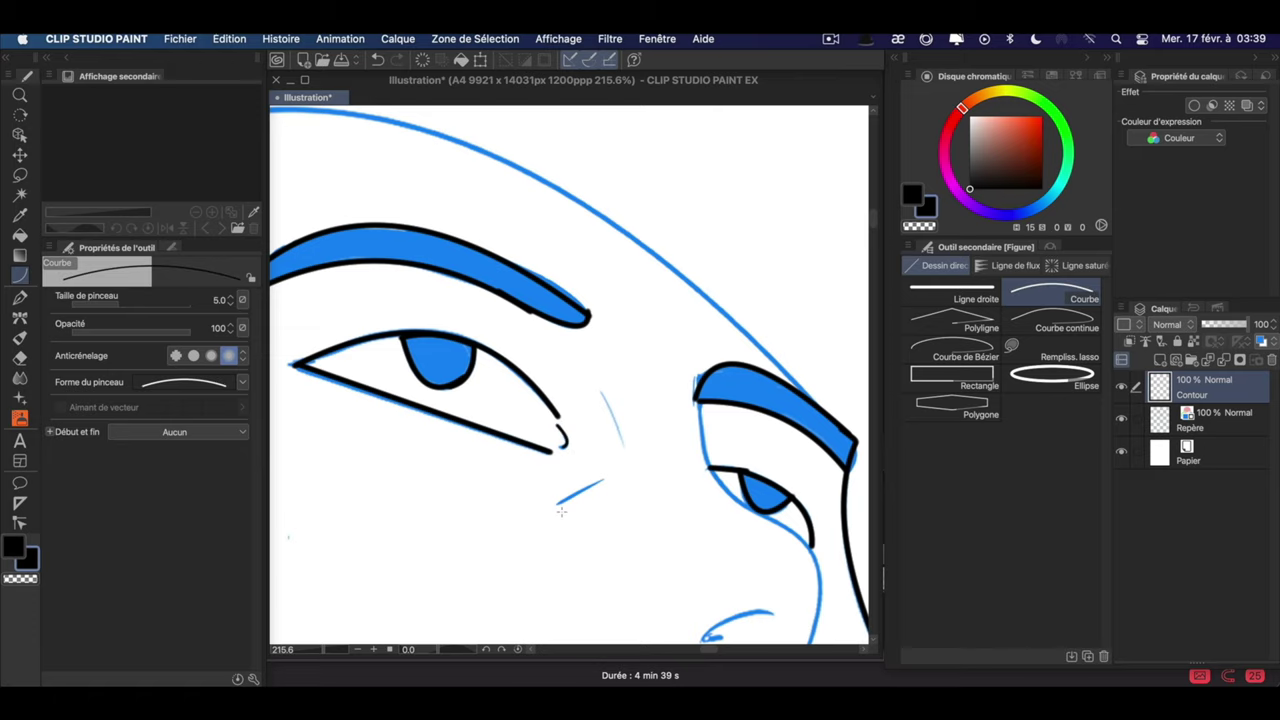
pyautogui.moveTo(556, 504); pyautogui.dragTo(604, 480)
pyautogui.moveTo(602, 393); pyautogui.dragTo(624, 447)
# Set the brush size to 6 and trace the contour from the far eyebrow's inner end past the far eye and down the nose.
pyautogui.moveTo(735, 517)
pyautogui.mouseDown()
pyautogui.moveTo(661, 367)
pyautogui.moveTo(599, 367)
pyautogui.mouseUp()
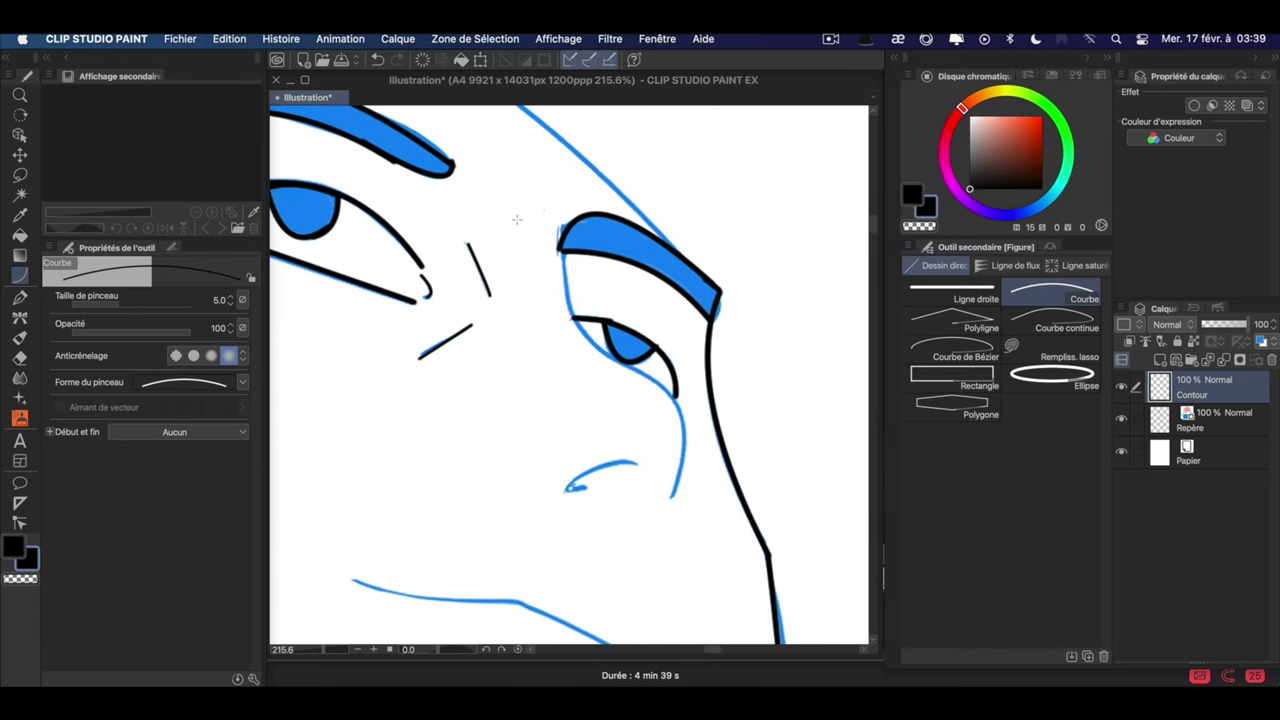
pyautogui.click(236, 298)
pyautogui.moveTo(562, 243)
pyautogui.mouseDown()
pyautogui.moveTo(650, 372)
pyautogui.moveTo(672, 497)
pyautogui.mouseUp()
pyautogui.click(545, 288)
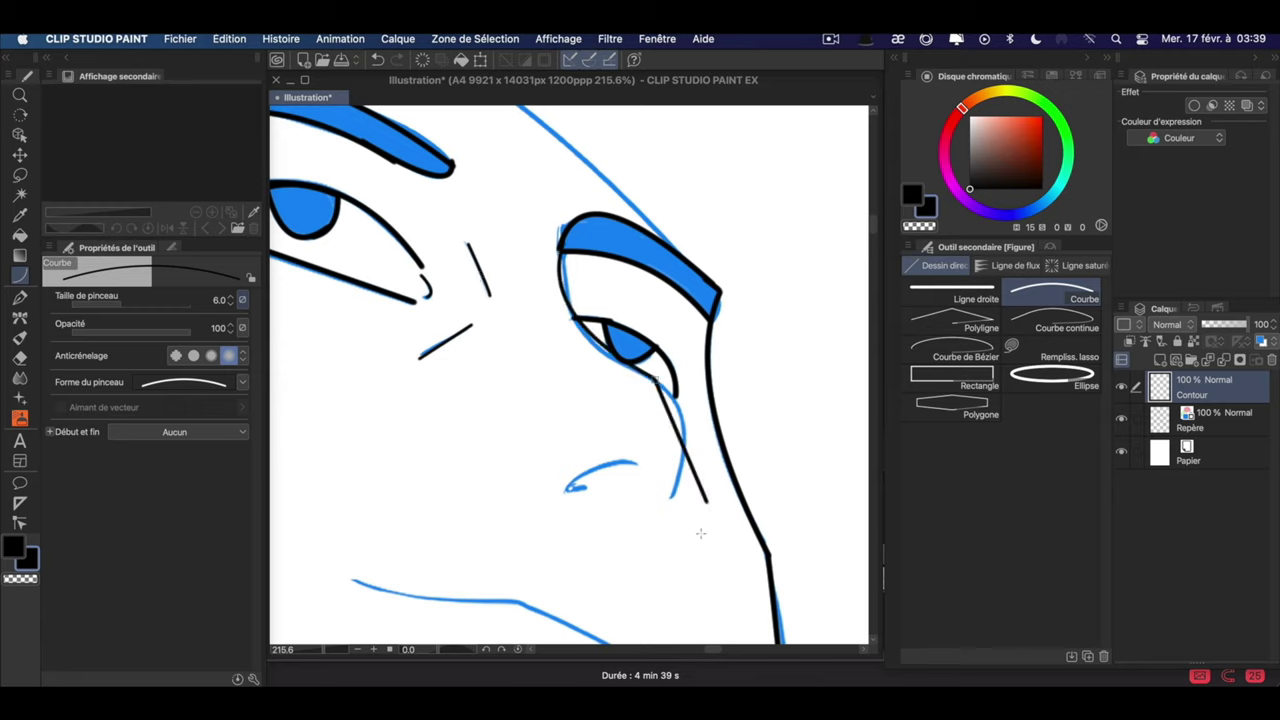
pyautogui.click(697, 422)
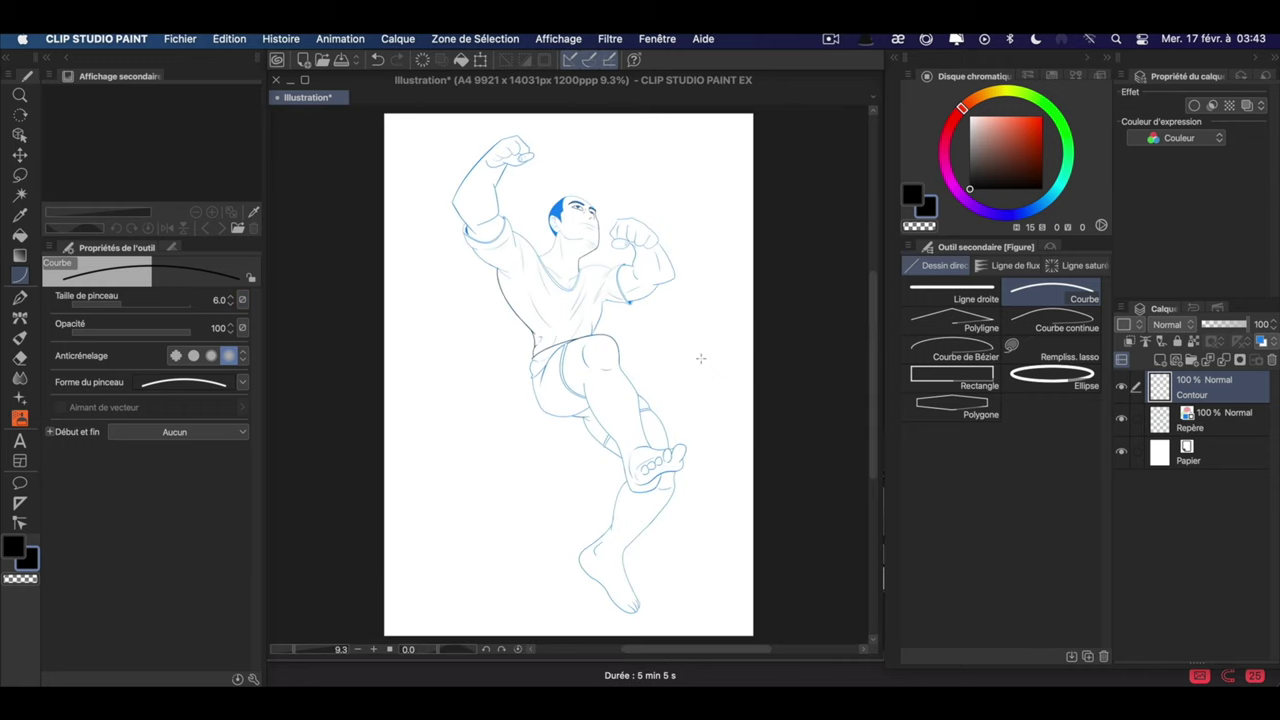